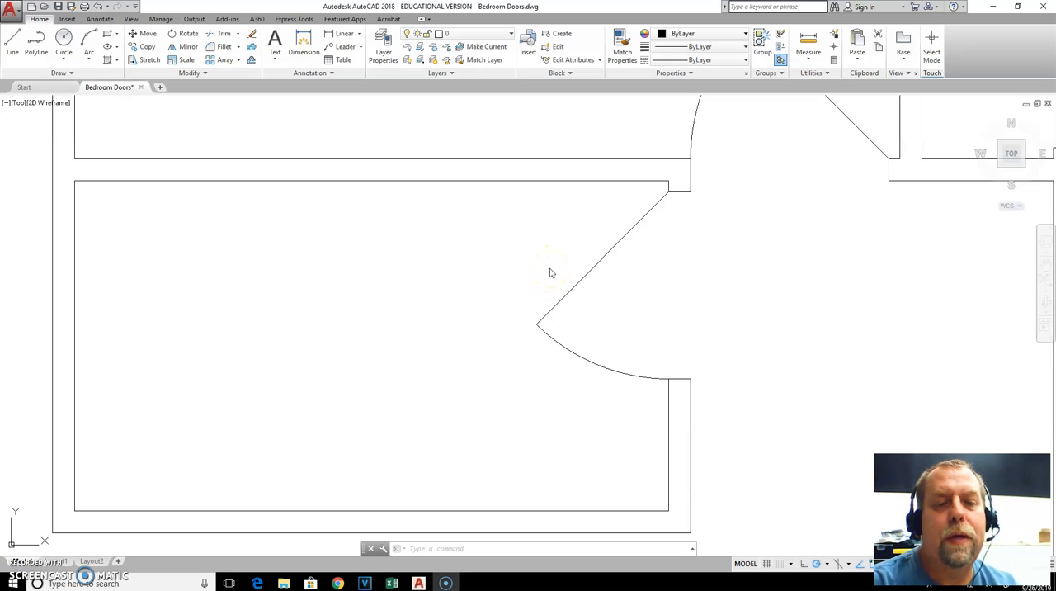
# Check the tub dimension sketch in the browser and offset the bathroom's left inner wall line 30 inches into the room in AutoCAD
pyautogui.hotkey('alt', 'Tab')
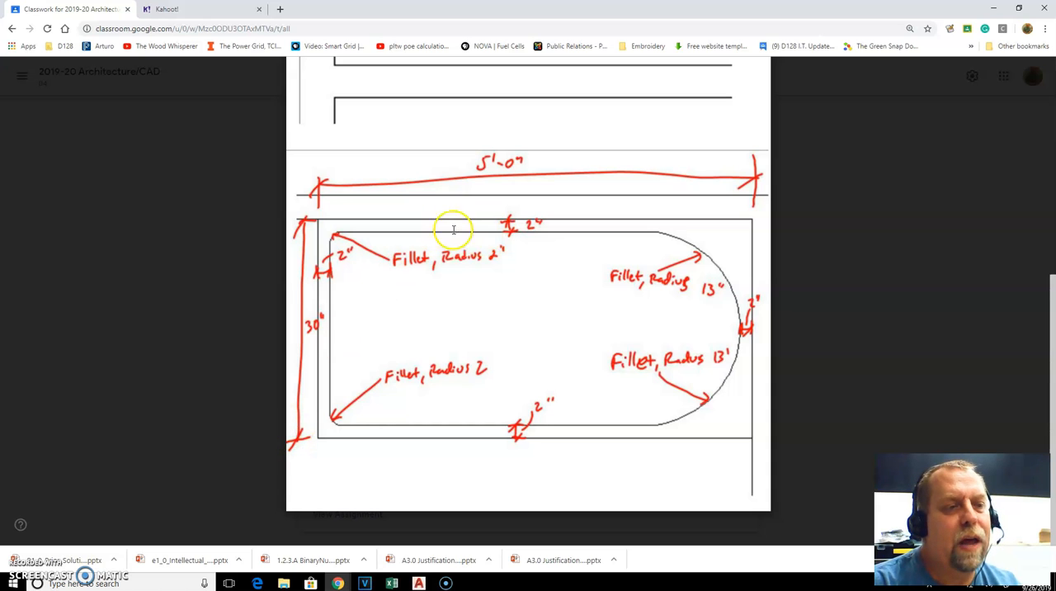
pyautogui.hotkey('alt', 'Tab')
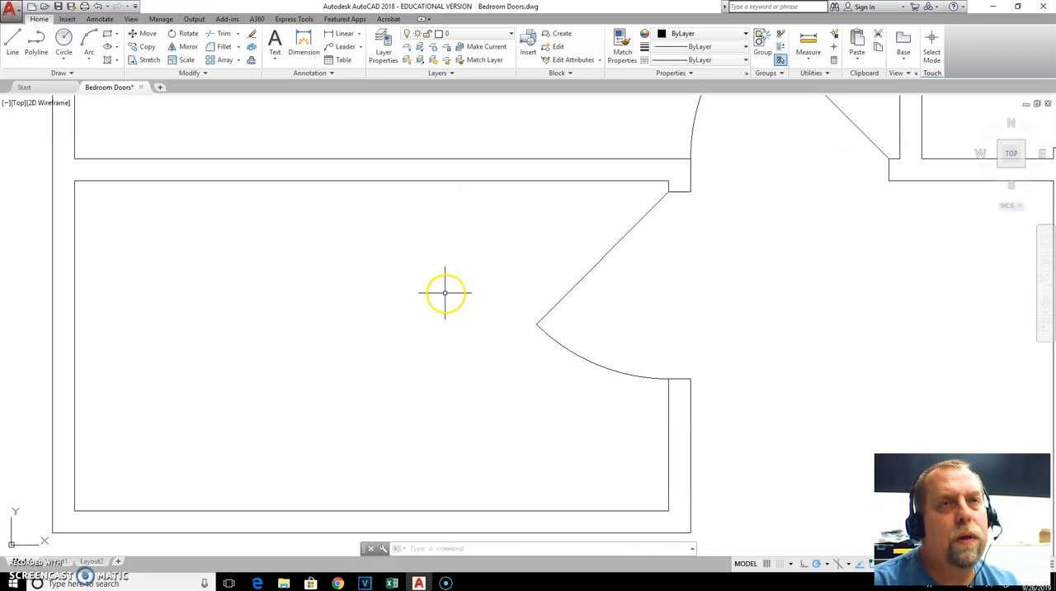
pyautogui.click(75, 257)
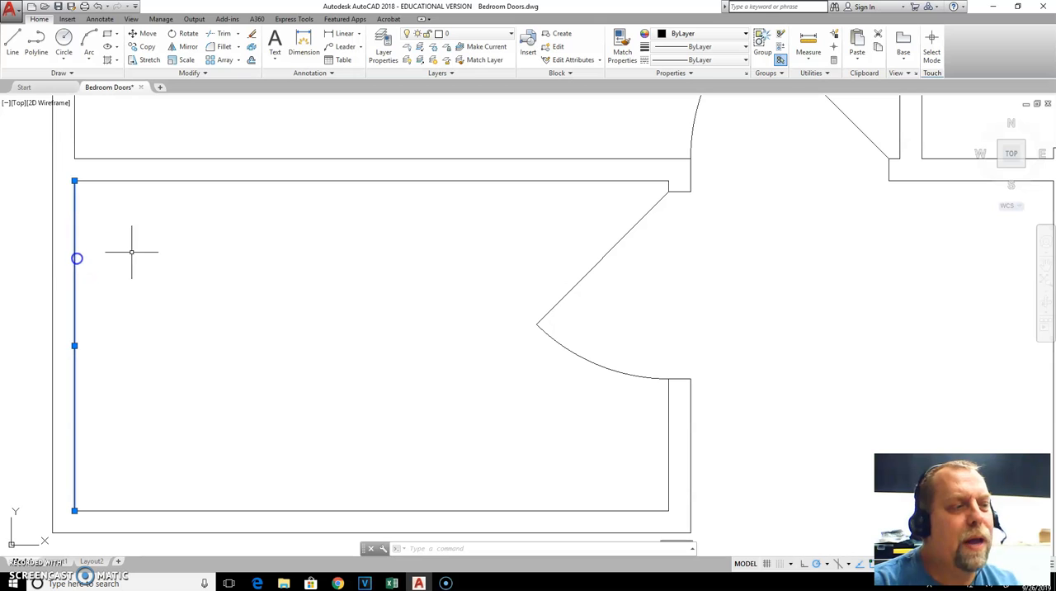
pyautogui.press('Escape')
pyautogui.click(75, 257)
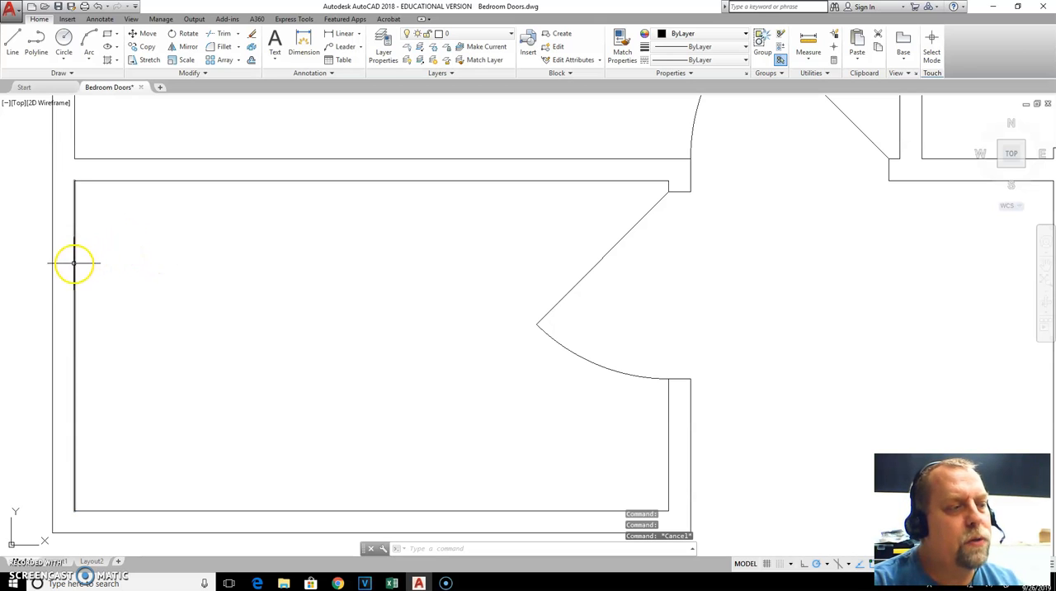
pyautogui.press('Delete')
pyautogui.press('Return')
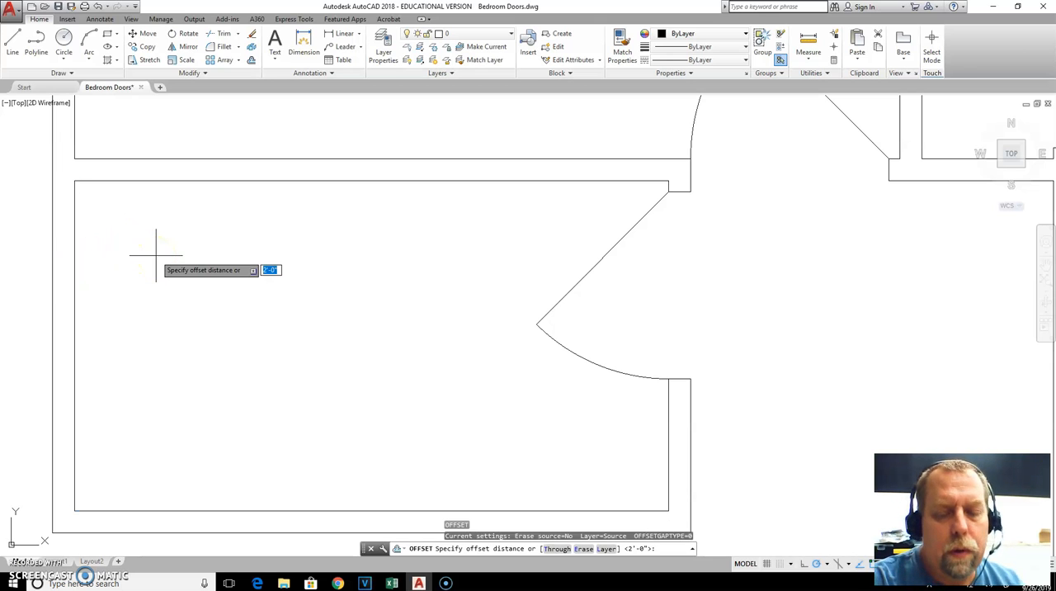
pyautogui.write('30')
pyautogui.press('Return')
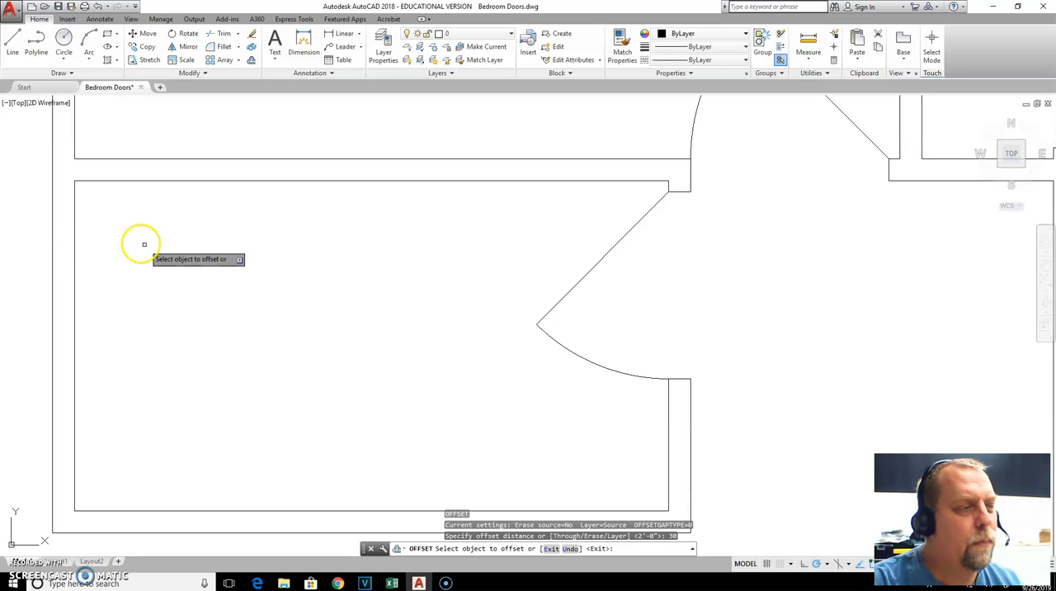
pyautogui.click(74, 229)
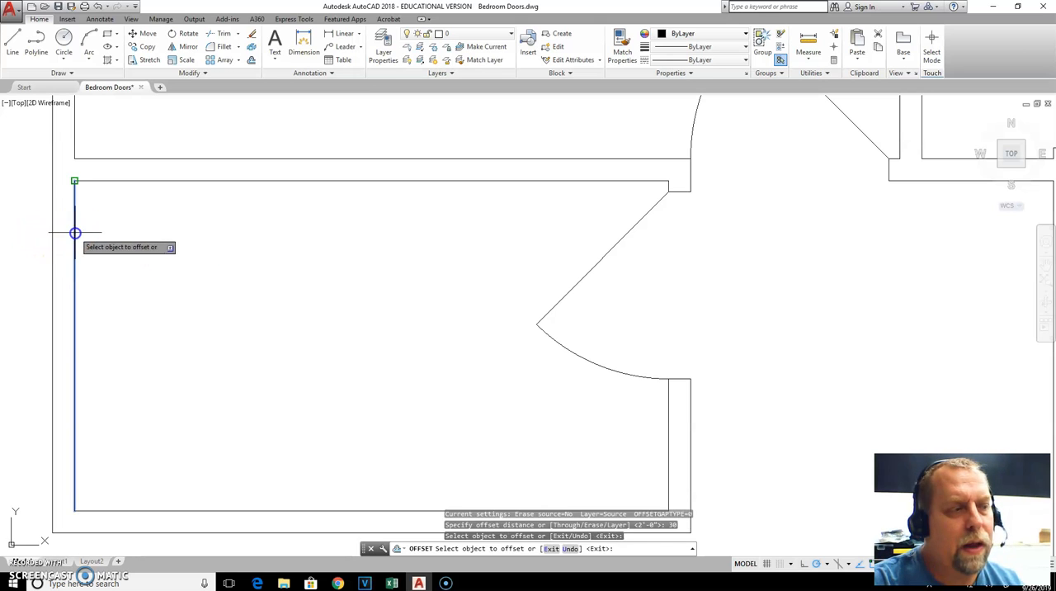
pyautogui.click(183, 242)
pyautogui.press('Escape')
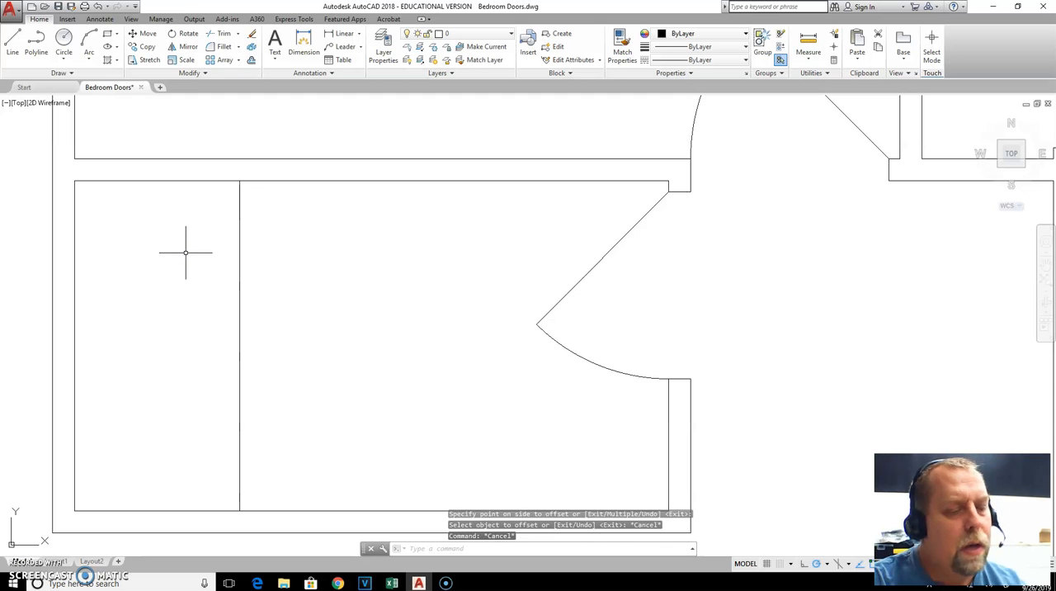
# Recheck the tub sketch in the browser and offset the tub's room-side edge 2 inches inward in the AutoCAD drawing
pyautogui.hotkey('alt', 'Tab')
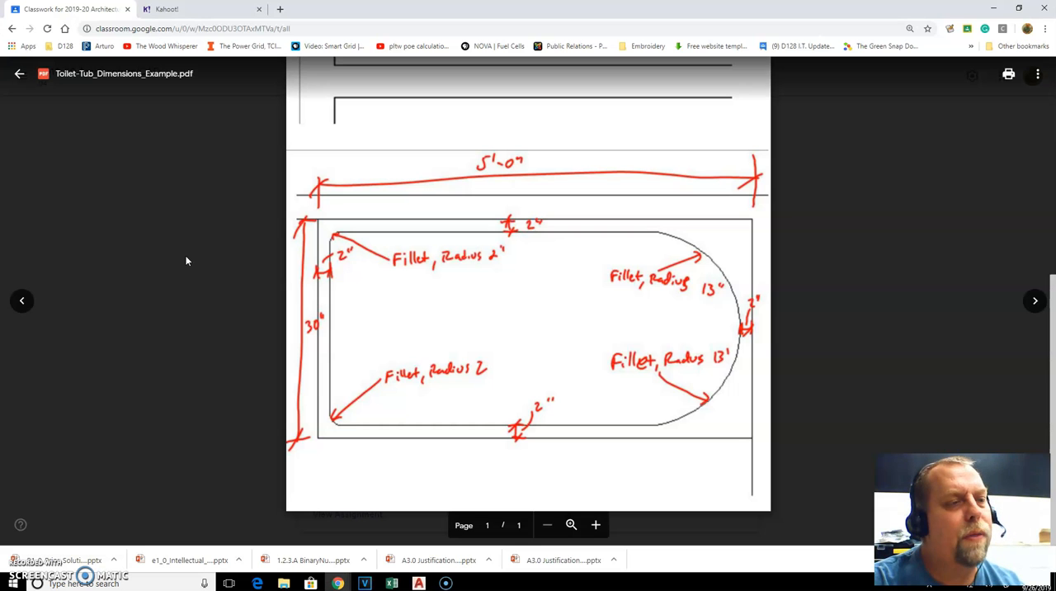
pyautogui.hotkey('alt', 'Tab')
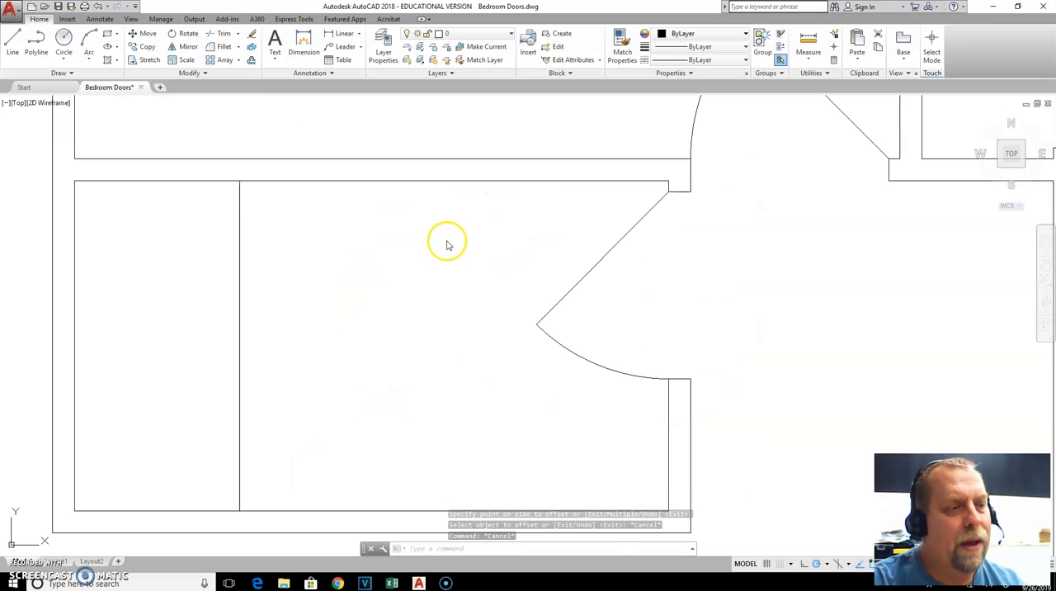
pyautogui.write('o')
pyautogui.press('Return')
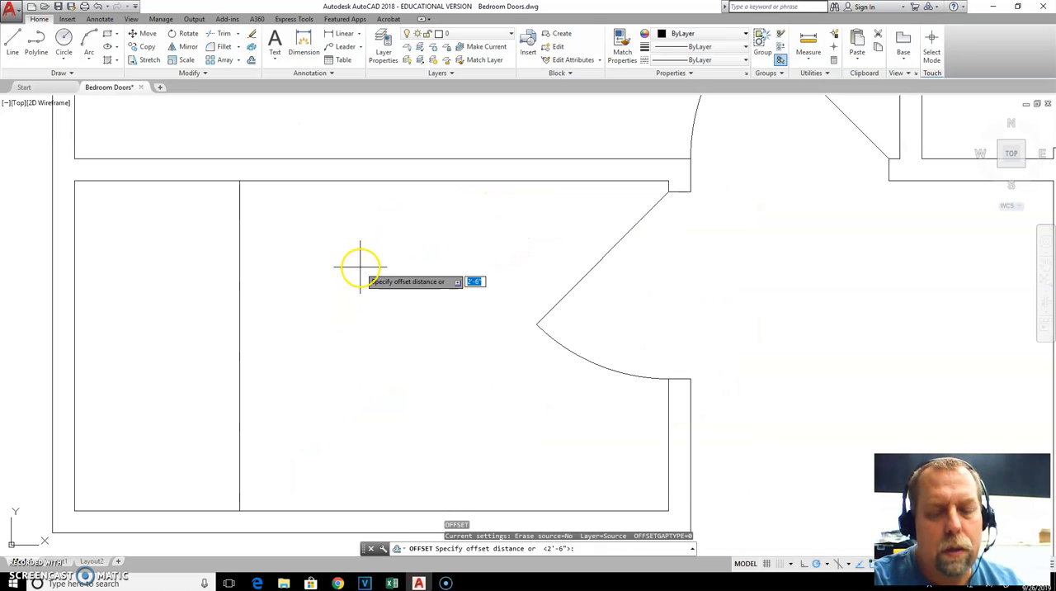
pyautogui.write('2')
pyautogui.press('Return')
pyautogui.click(239, 229)
pyautogui.click(179, 229)
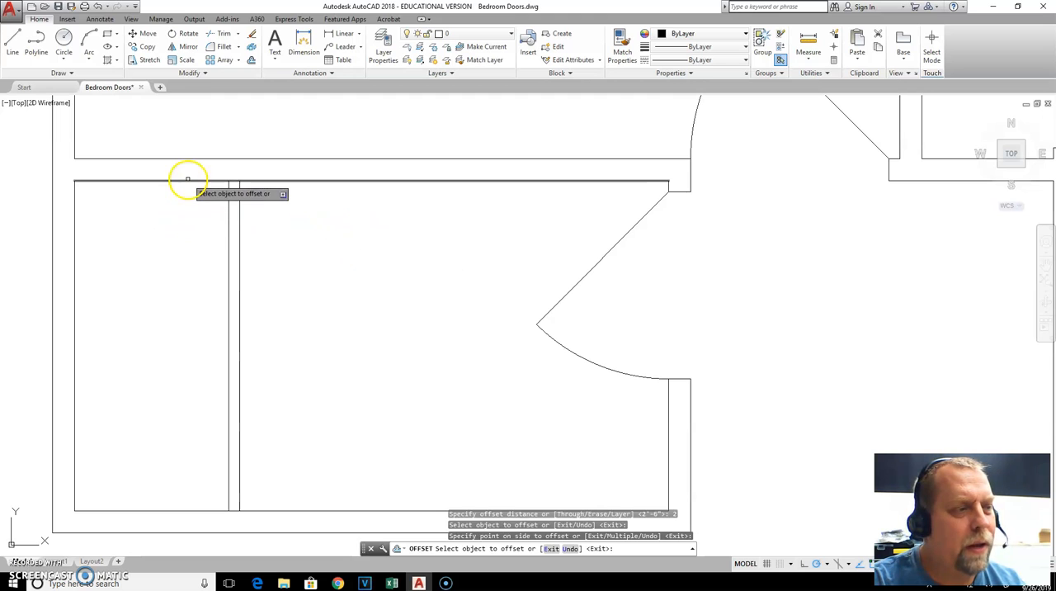
# Offset the upper, left and lower inner wall lines 2 inches inward to outline the tub basin
pyautogui.click(185, 182)
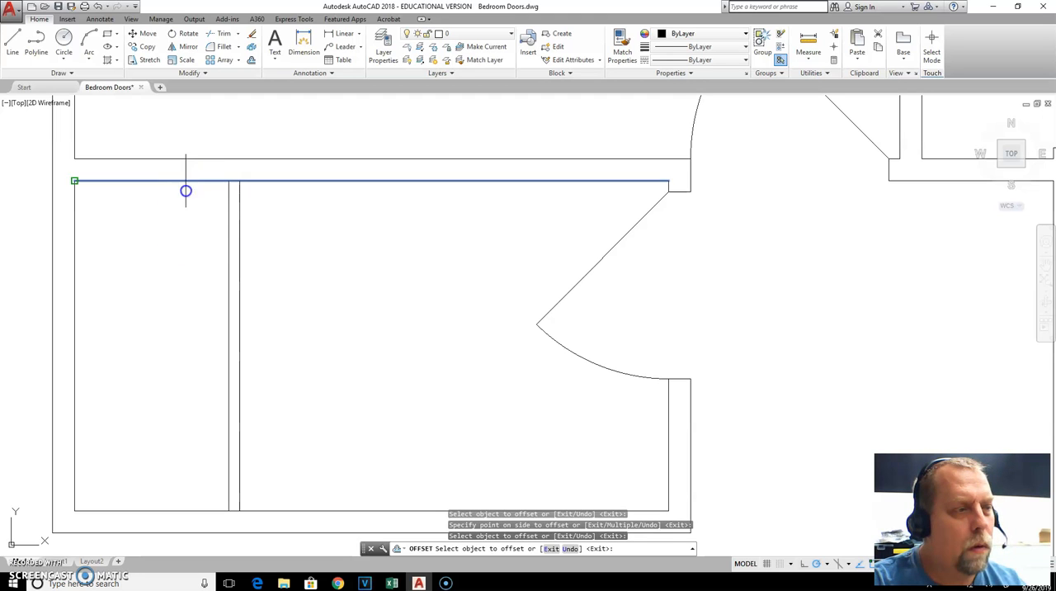
pyautogui.click(186, 227)
pyautogui.click(77, 245)
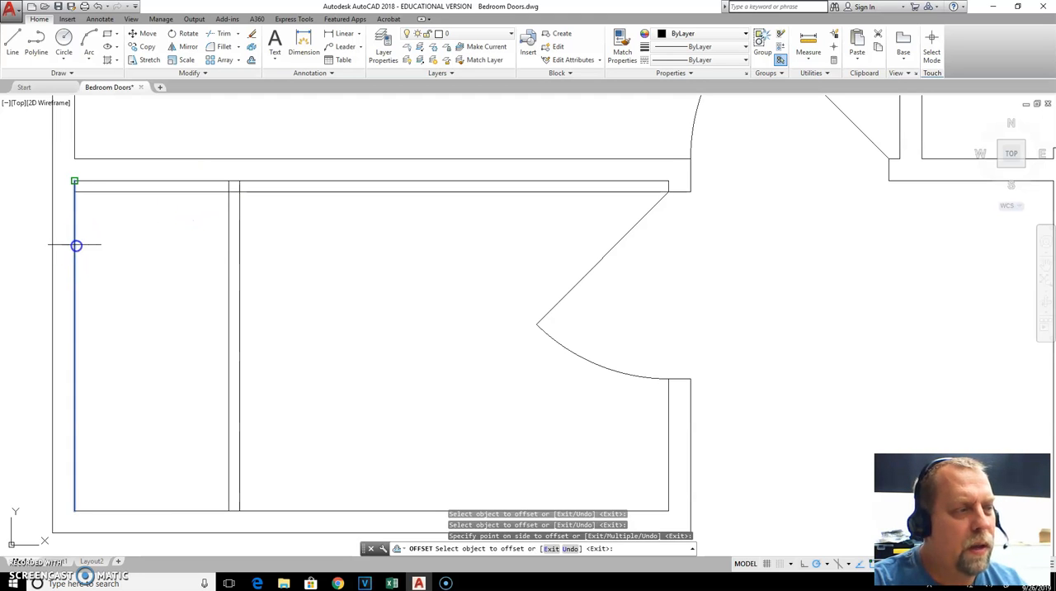
pyautogui.click(113, 244)
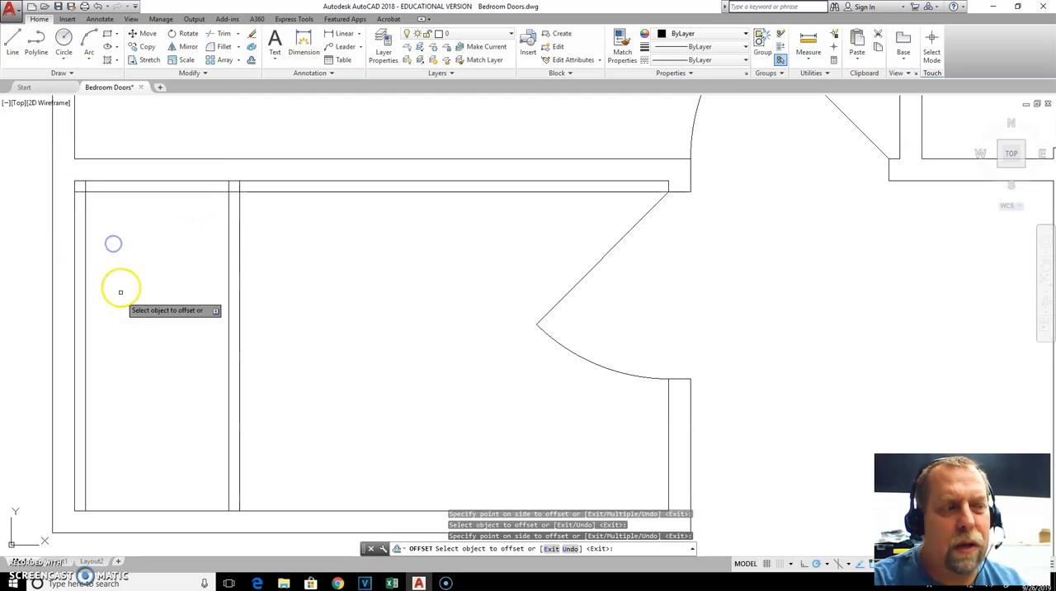
pyautogui.click(131, 510)
pyautogui.click(141, 454)
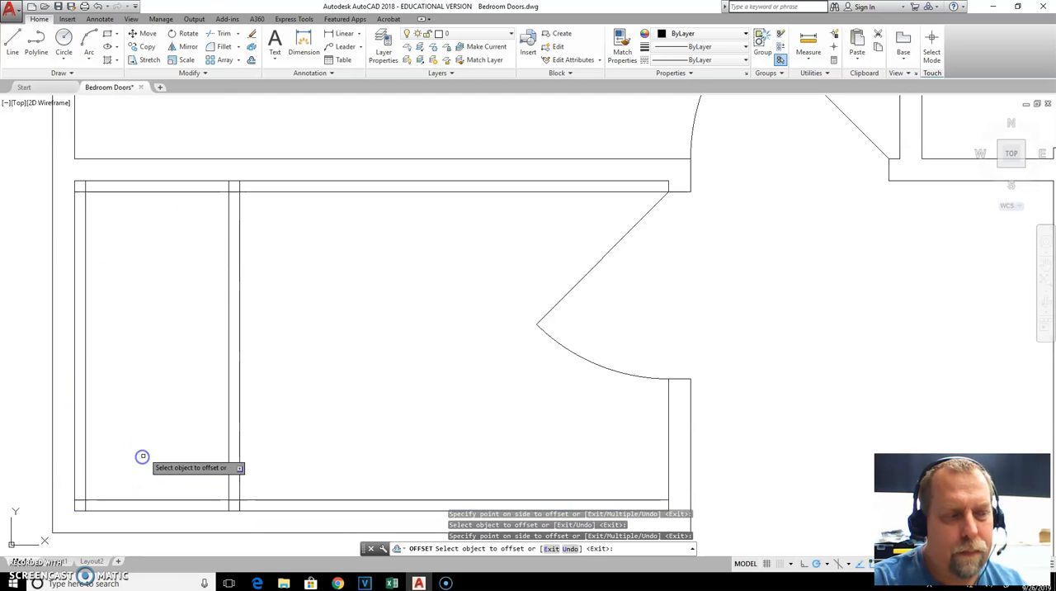
pyautogui.press('Escape')
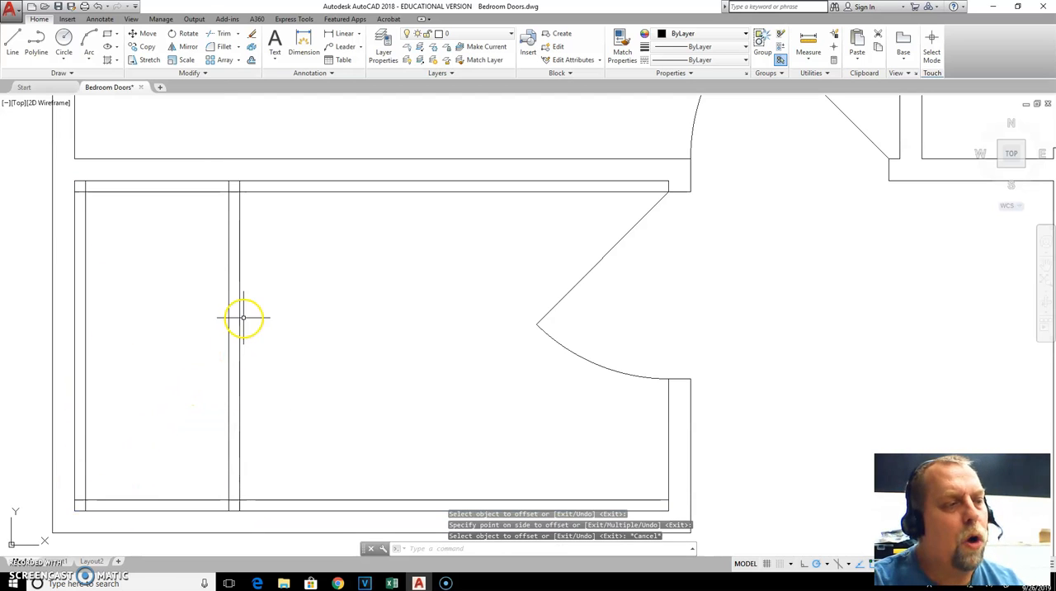
# Check the corner radii on the tub sketch in the browser and set AutoCAD's fillet radius to 2 inches
pyautogui.hotkey('alt', 'Tab')
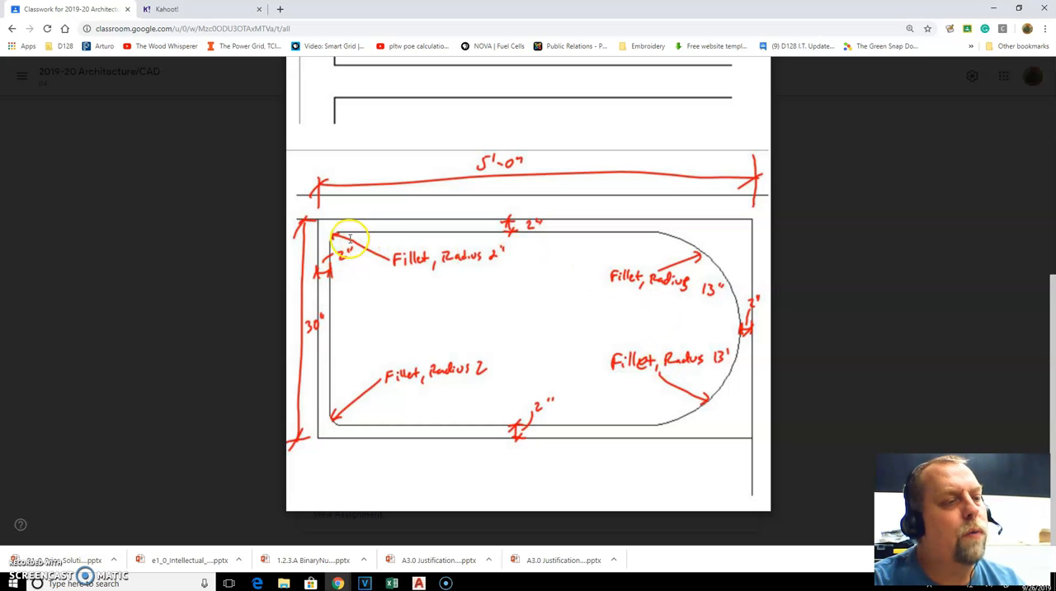
pyautogui.hotkey('alt', 'Tab')
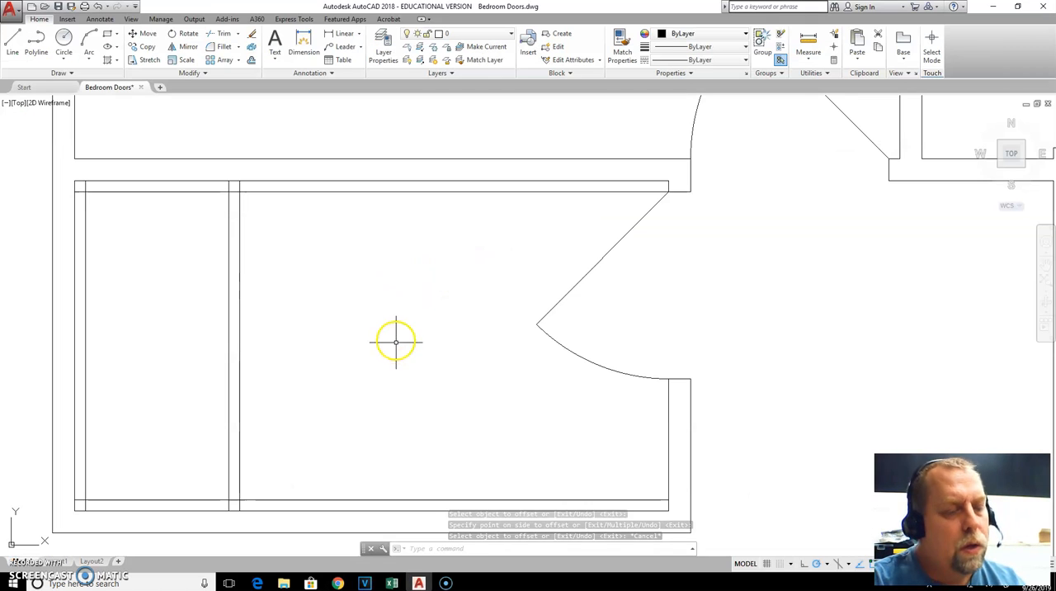
pyautogui.write('f')
pyautogui.press('Return')
pyautogui.write('r')
pyautogui.press('Return')
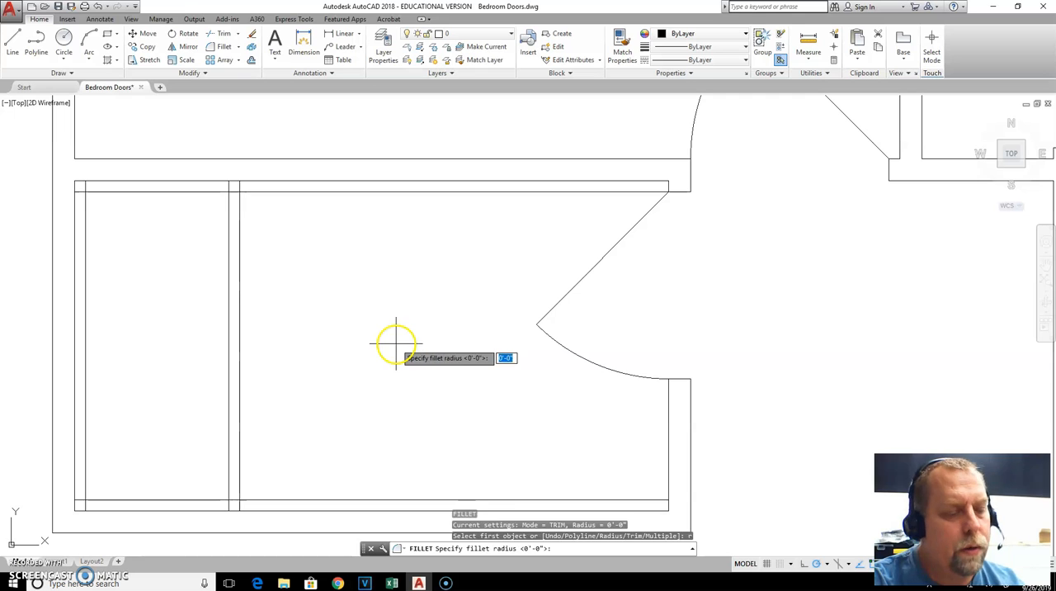
pyautogui.write('2')
pyautogui.press('Return')
pyautogui.press('Escape')
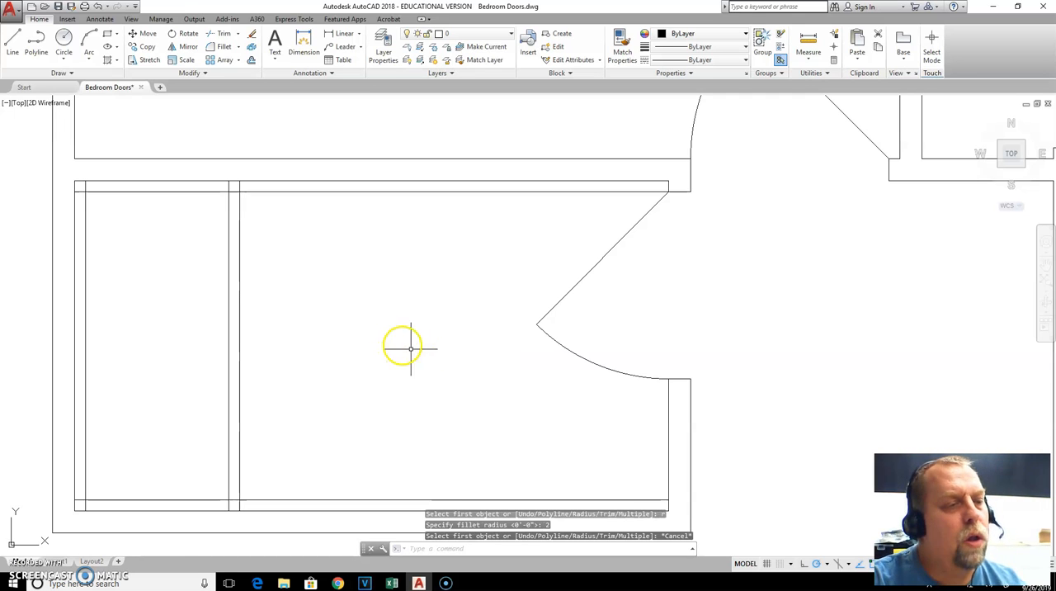
# Reset the fillet radius to 0 and leave the Fillet command
pyautogui.write('f')
pyautogui.press('Return')
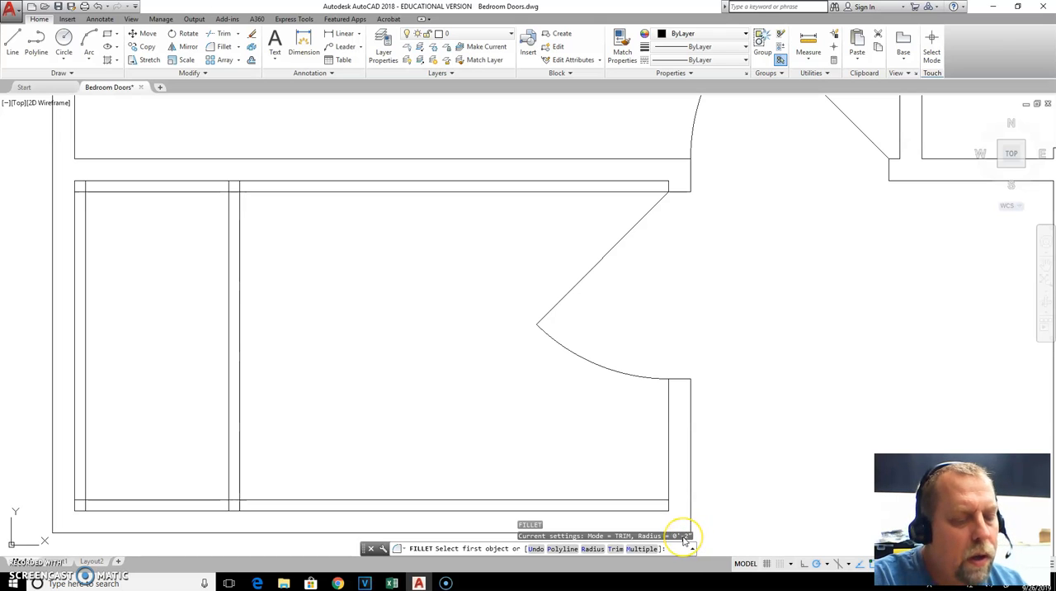
pyautogui.write('r')
pyautogui.press('Return')
pyautogui.write('0')
pyautogui.press('Return')
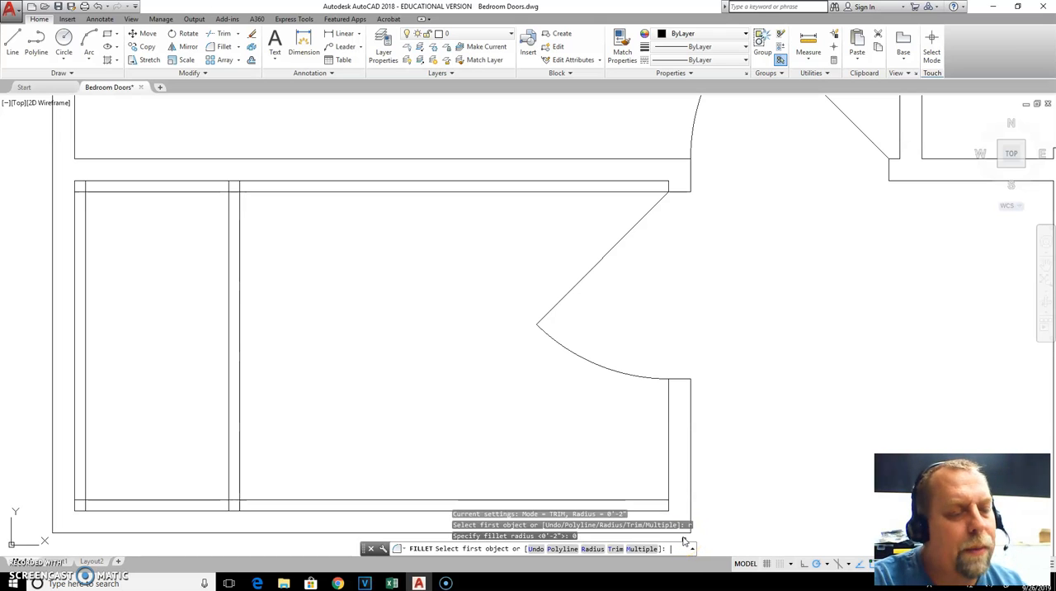
pyautogui.press('Escape')
# Fillet the basin's upper right corner with a 2-inch radius
pyautogui.write('f')
pyautogui.press('Return')
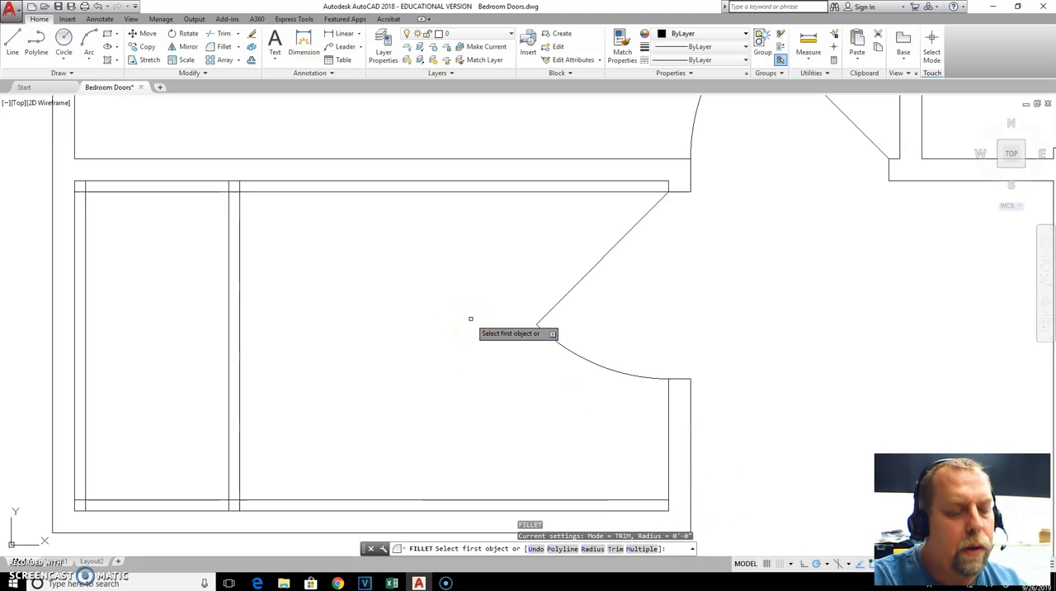
pyautogui.write('r')
pyautogui.press('Return')
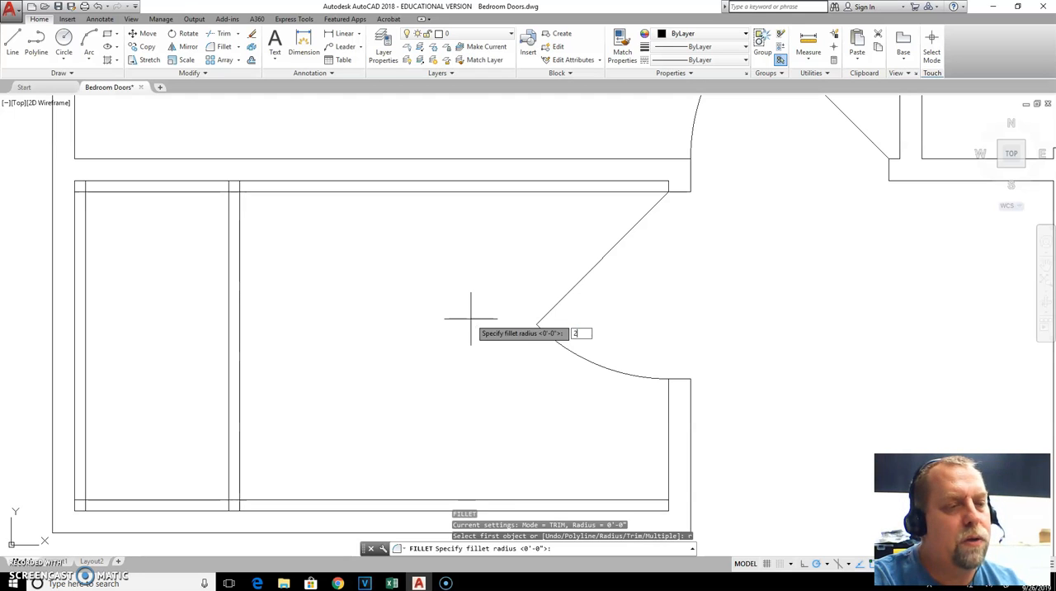
pyautogui.write('2')
pyautogui.press('Return')
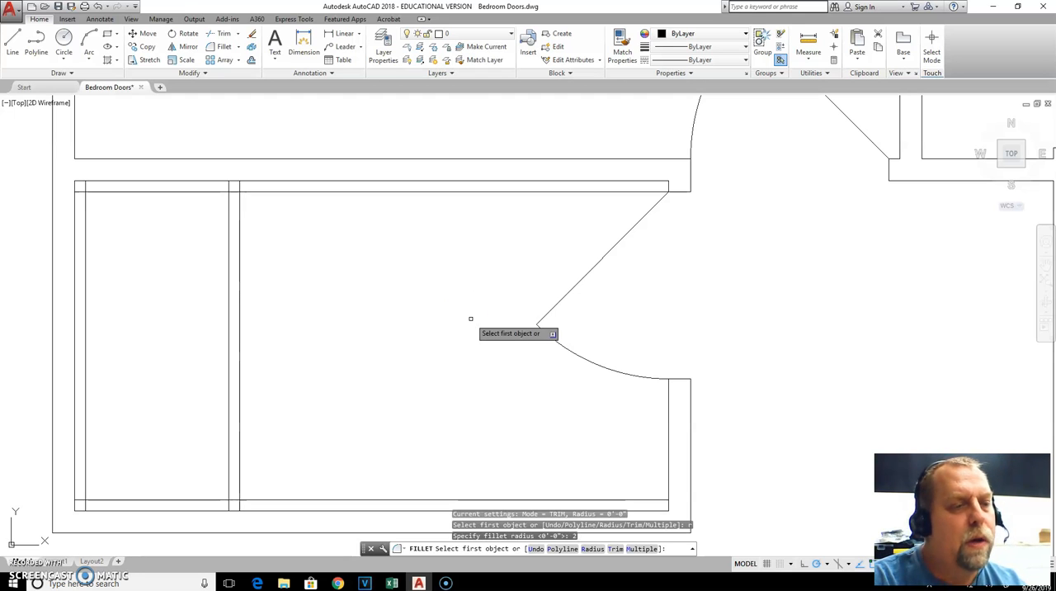
pyautogui.click(206, 190)
pyautogui.click(229, 209)
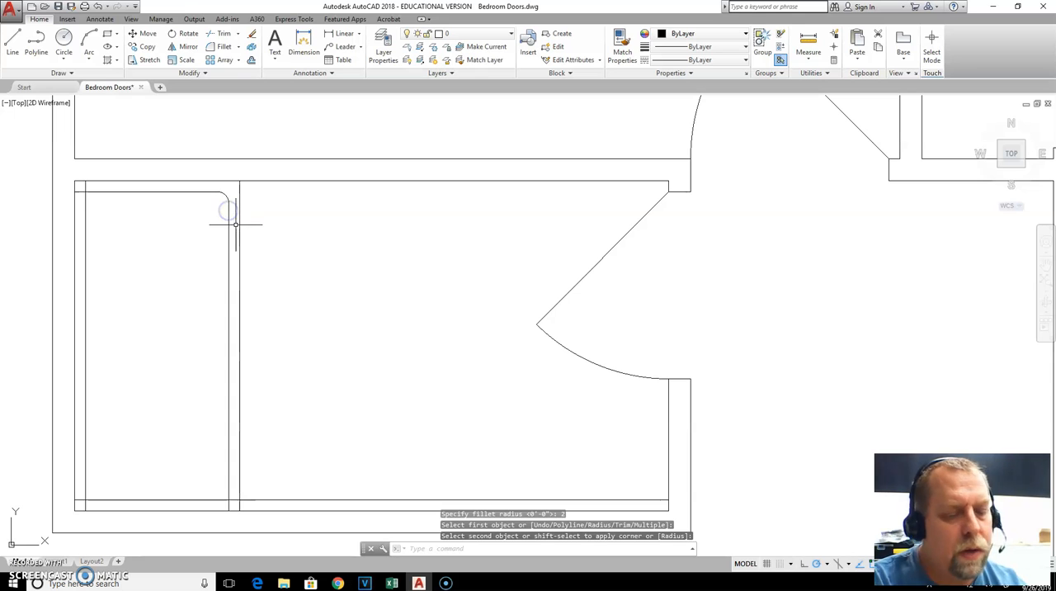
# Fillet the basin's upper left corner with the same 2-inch radius
pyautogui.press('Return')
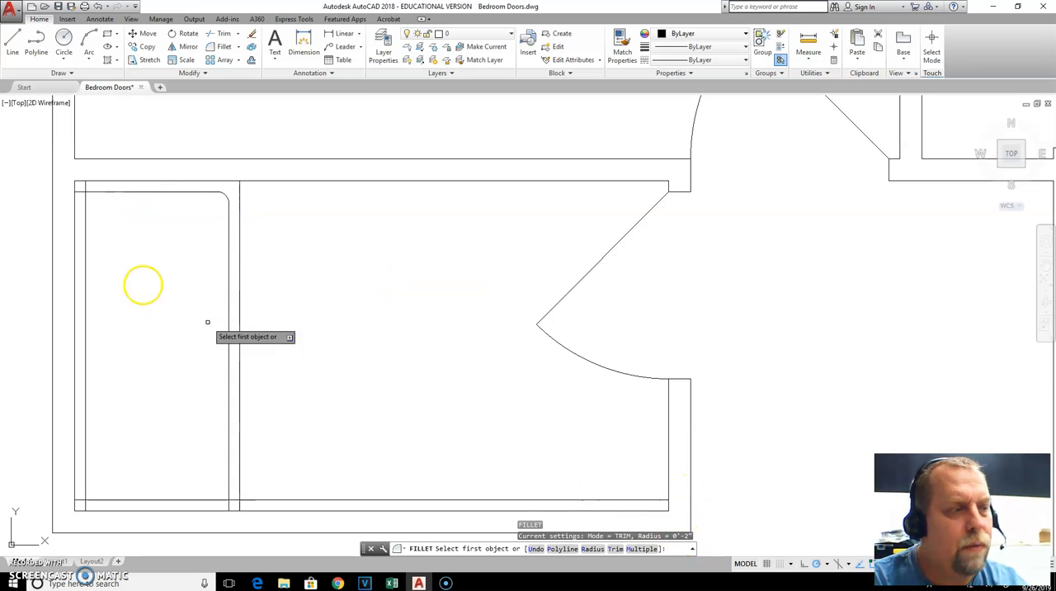
pyautogui.click(131, 192)
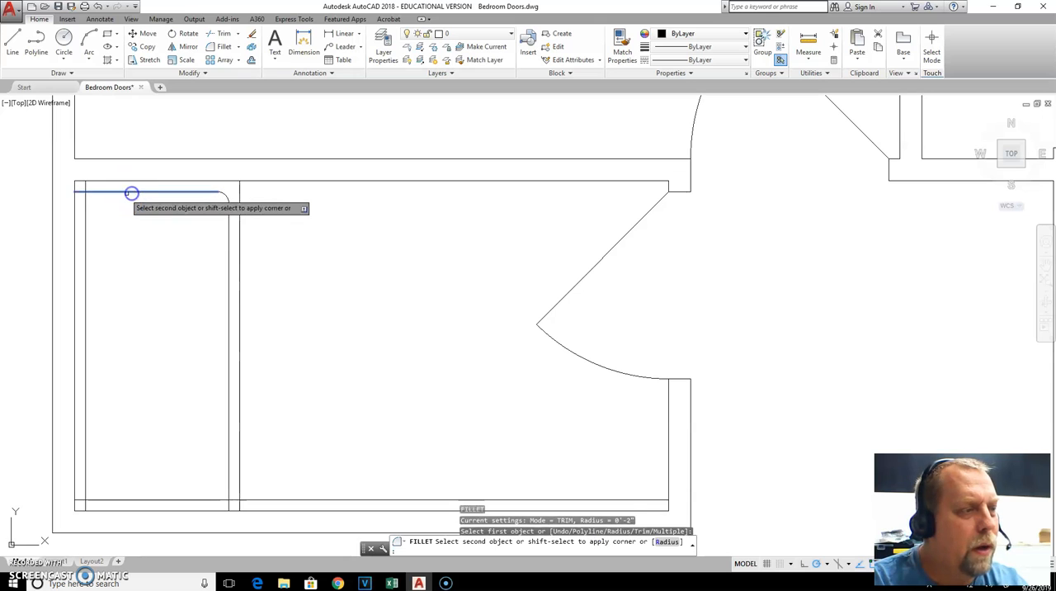
pyautogui.click(86, 228)
pyautogui.press('Escape')
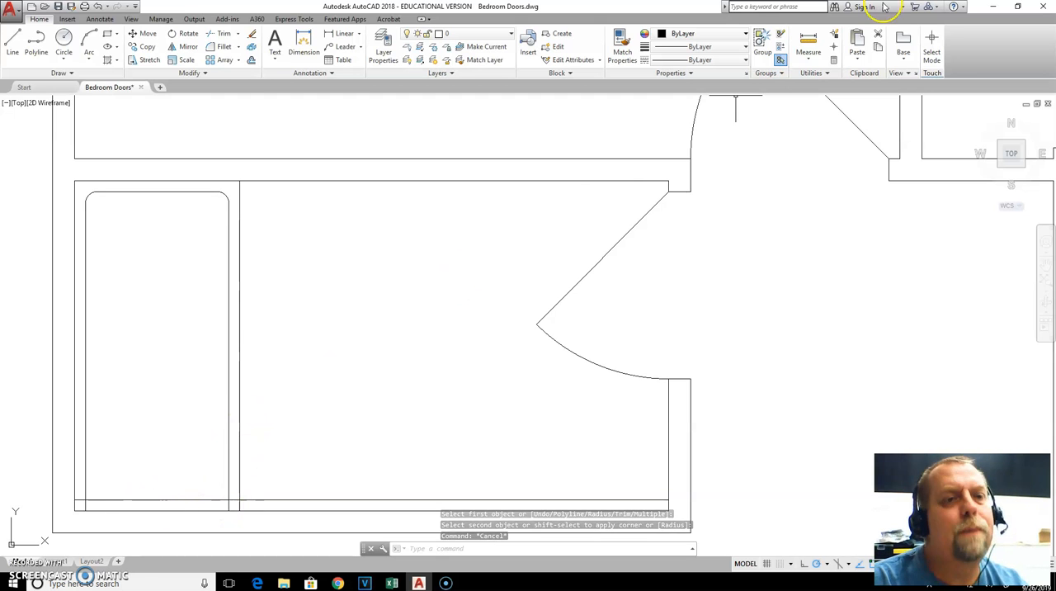
# Measure the distance between the basin's two long sides at its lower end
pyautogui.click(807, 43)
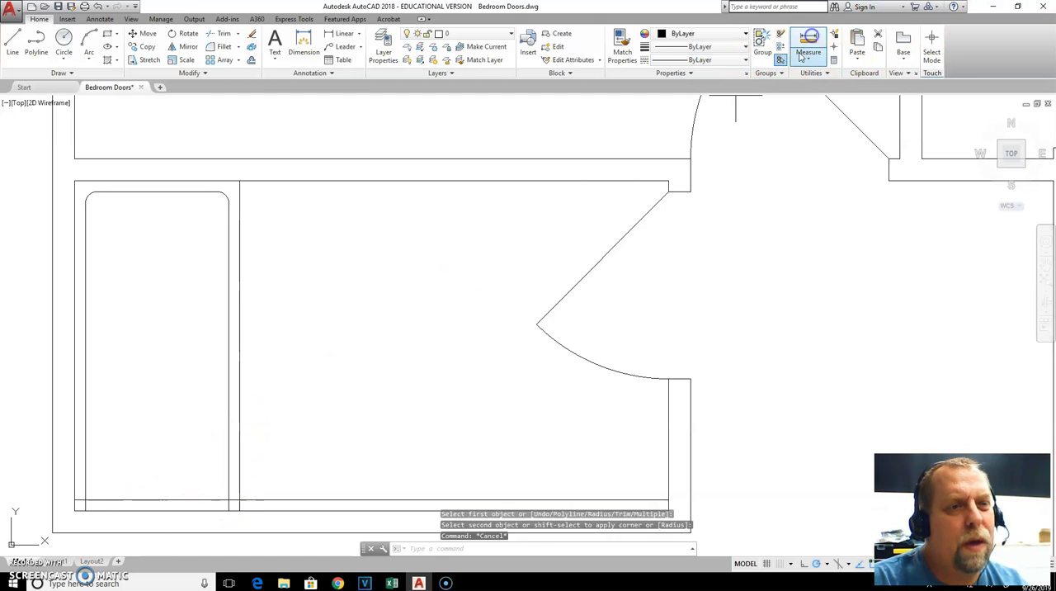
pyautogui.click(84, 500)
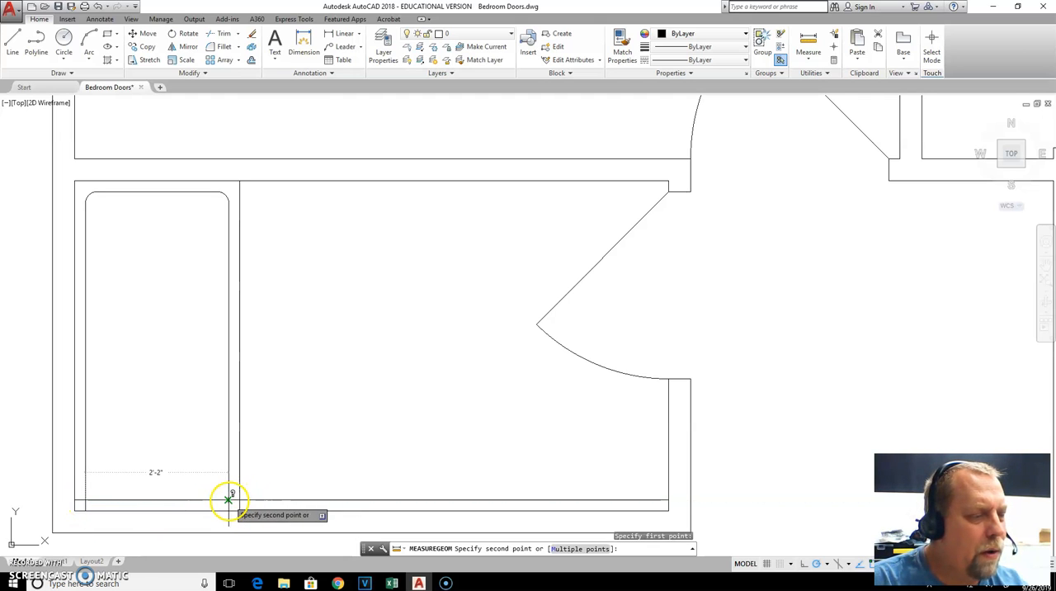
pyautogui.click(228, 499)
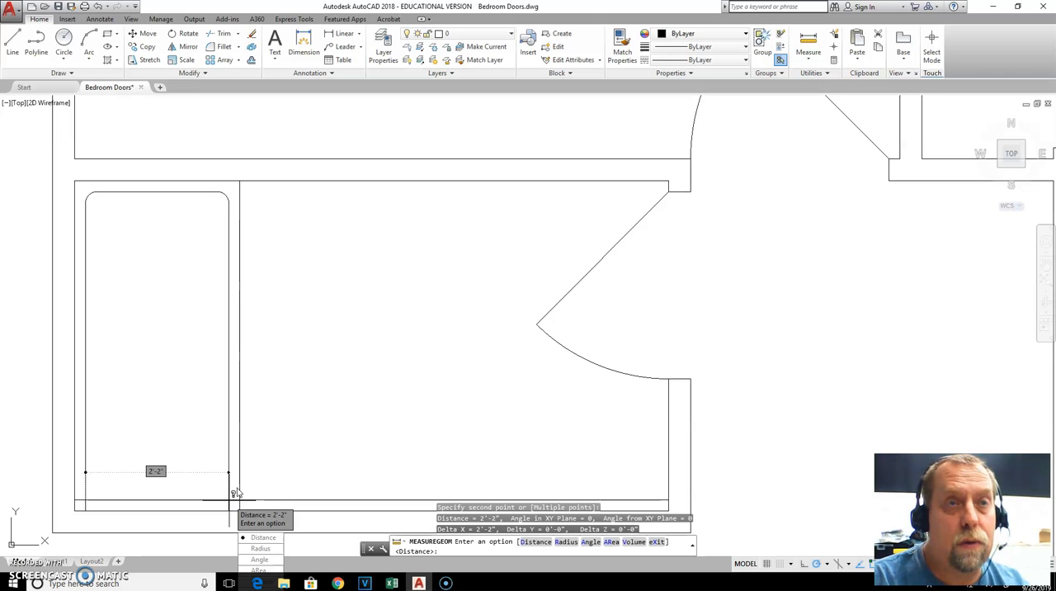
pyautogui.press('Escape')
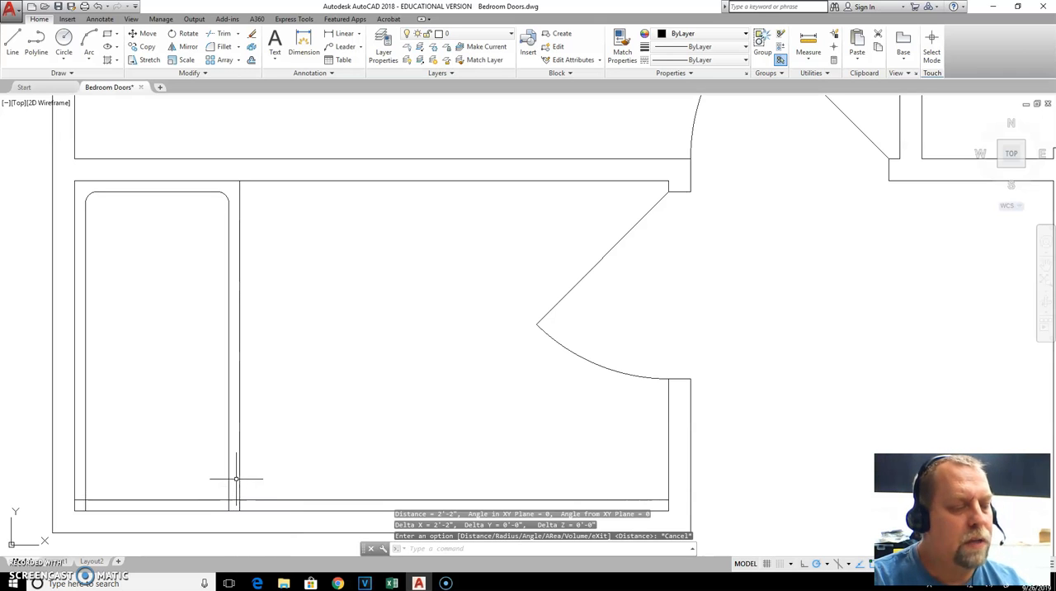
pyautogui.press('Escape')
# Fillet the basin's lower right corner with a 13-inch radius
pyautogui.write('f')
pyautogui.press('Return')
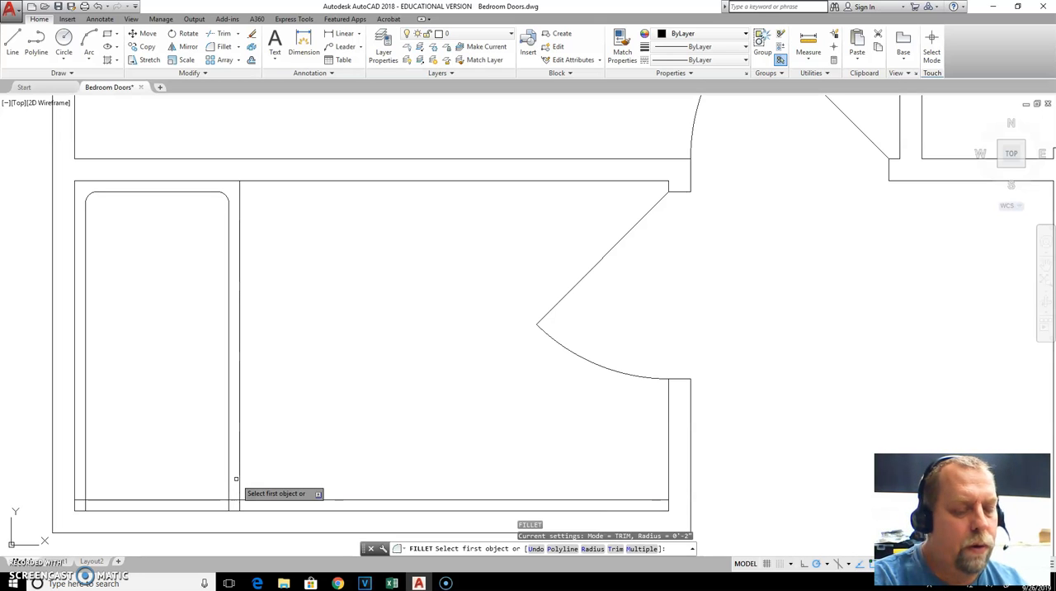
pyautogui.write('r')
pyautogui.press('Return')
pyautogui.press('Return')
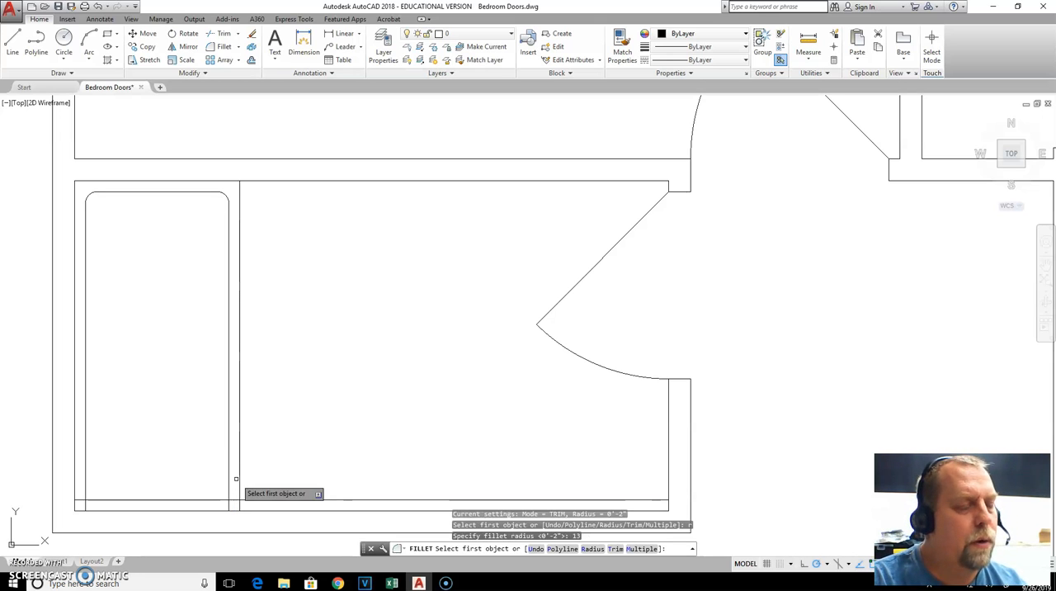
pyautogui.click(227, 438)
pyautogui.click(198, 501)
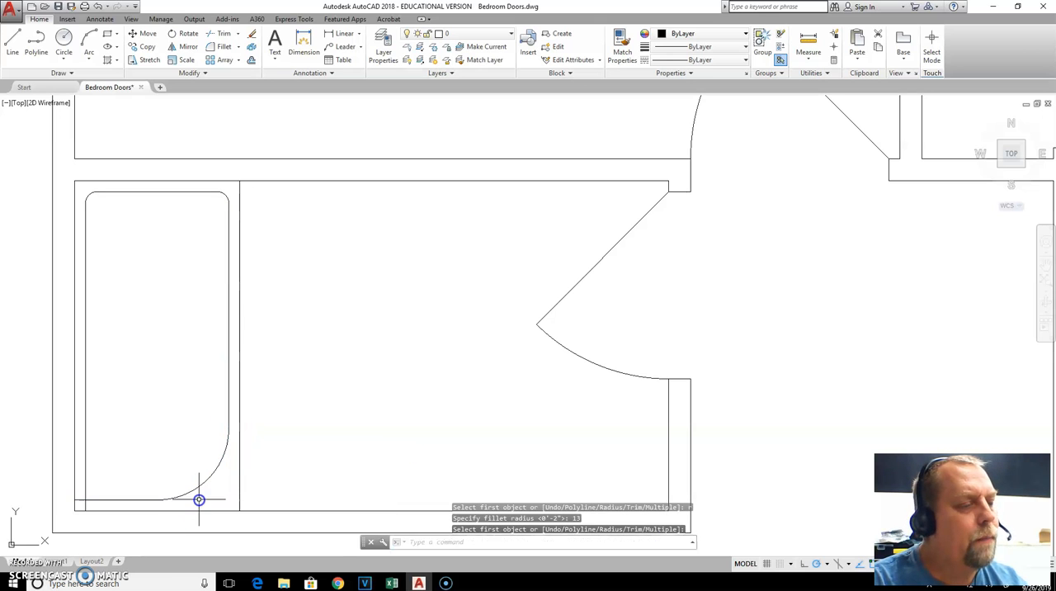
# Fillet the basin's lower left corner with the same 13-inch radius to round off the tub's lower end
pyautogui.press('space')
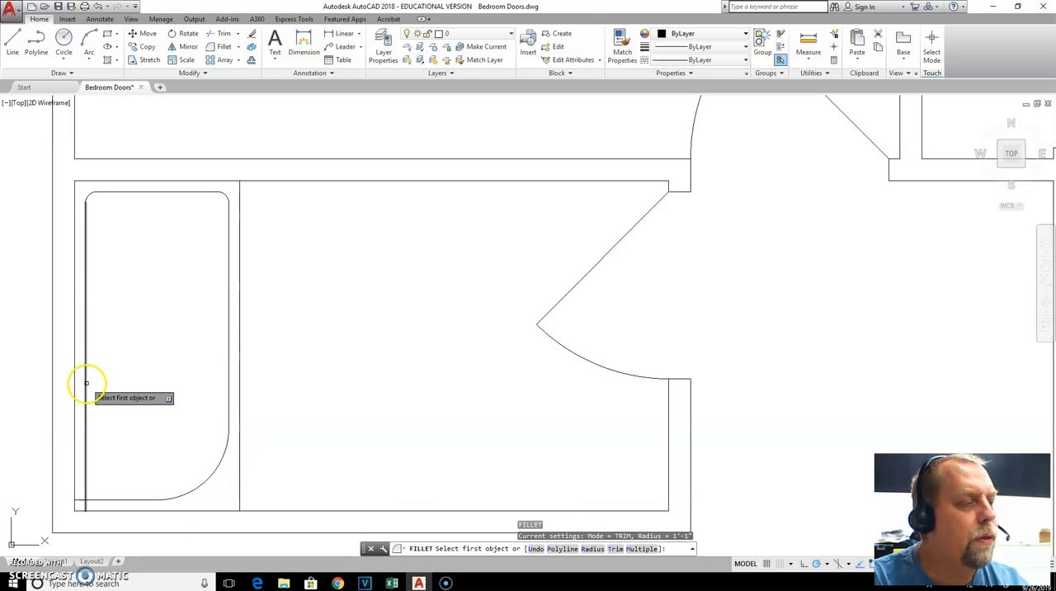
pyautogui.click(86, 384)
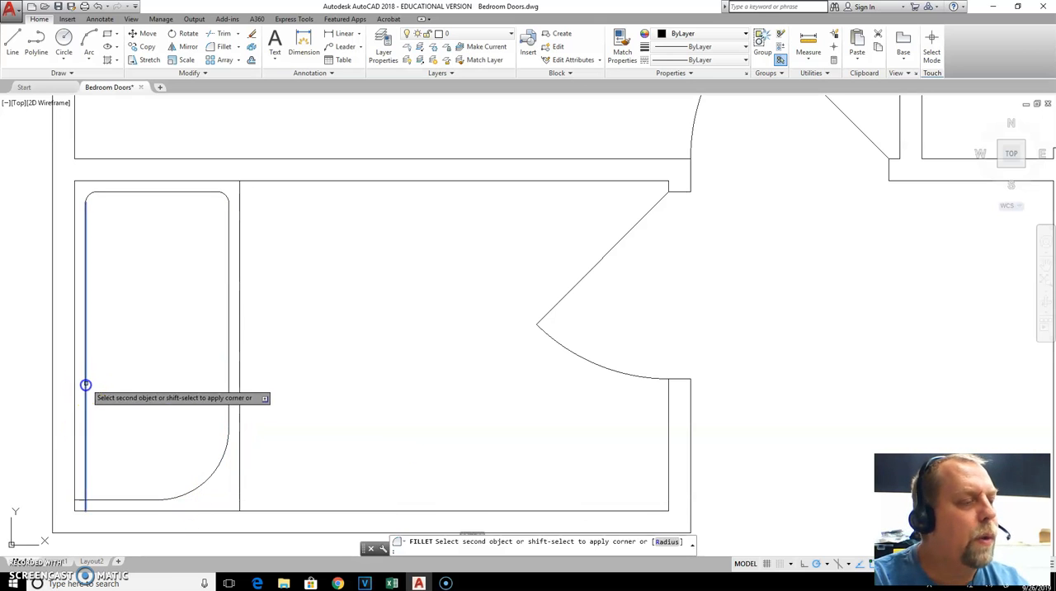
pyautogui.click(118, 498)
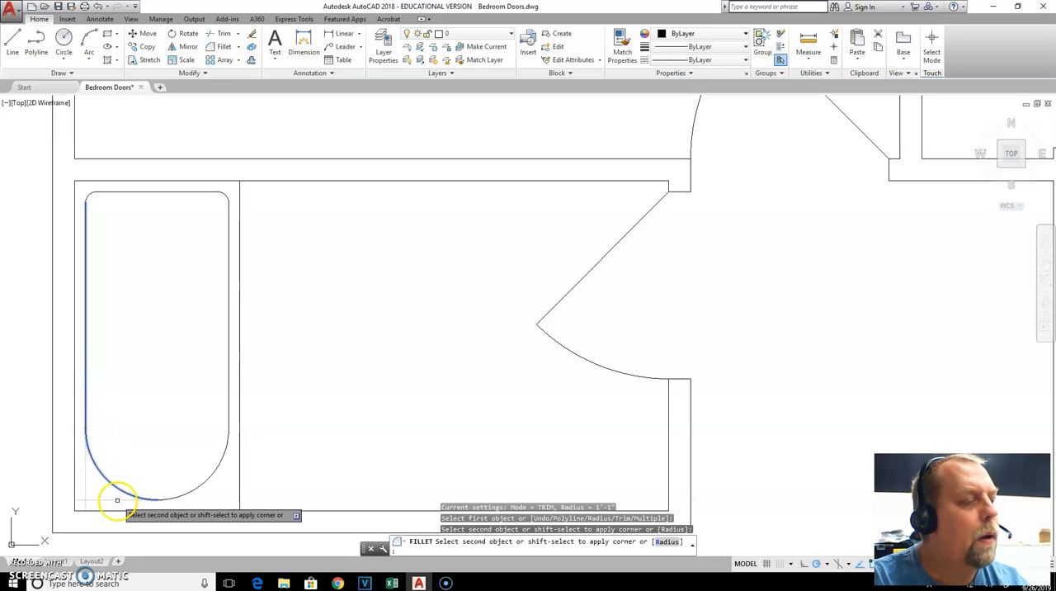
pyautogui.click(116, 505)
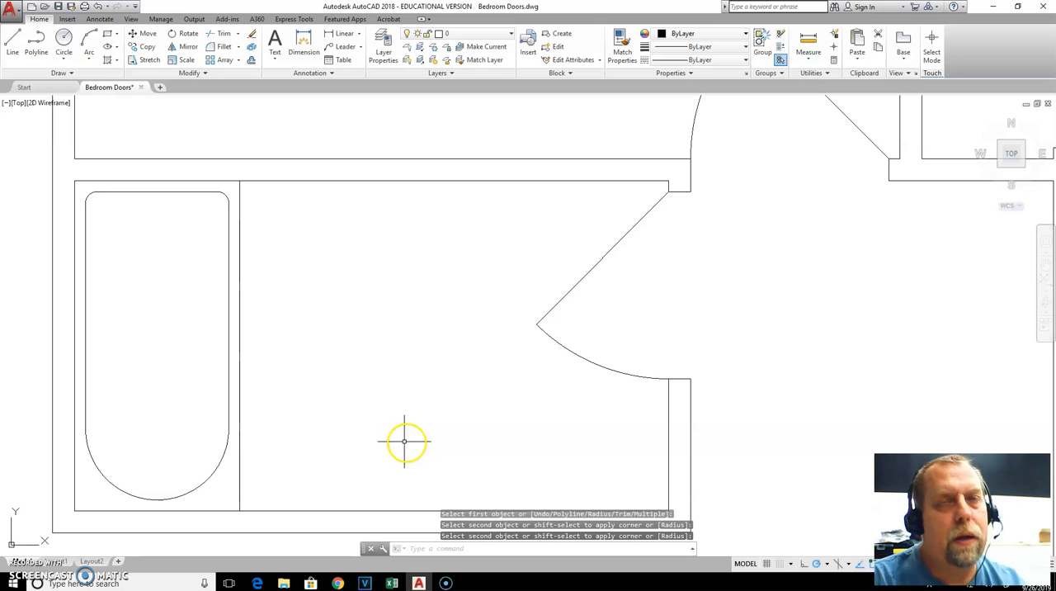
pyautogui.press('Escape')
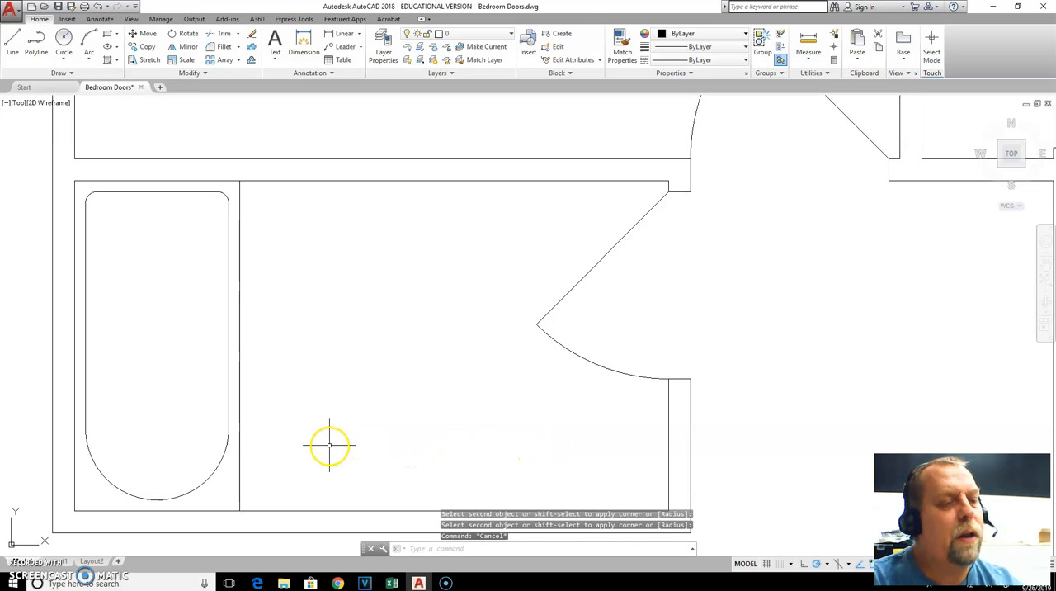
# Check the dimensioned toilet sketch on the Google Classroom page in the browser and return to the AutoCAD drawing
pyautogui.hotkey('alt', 'Tab')
pyautogui.scroll(6, 603, 409)
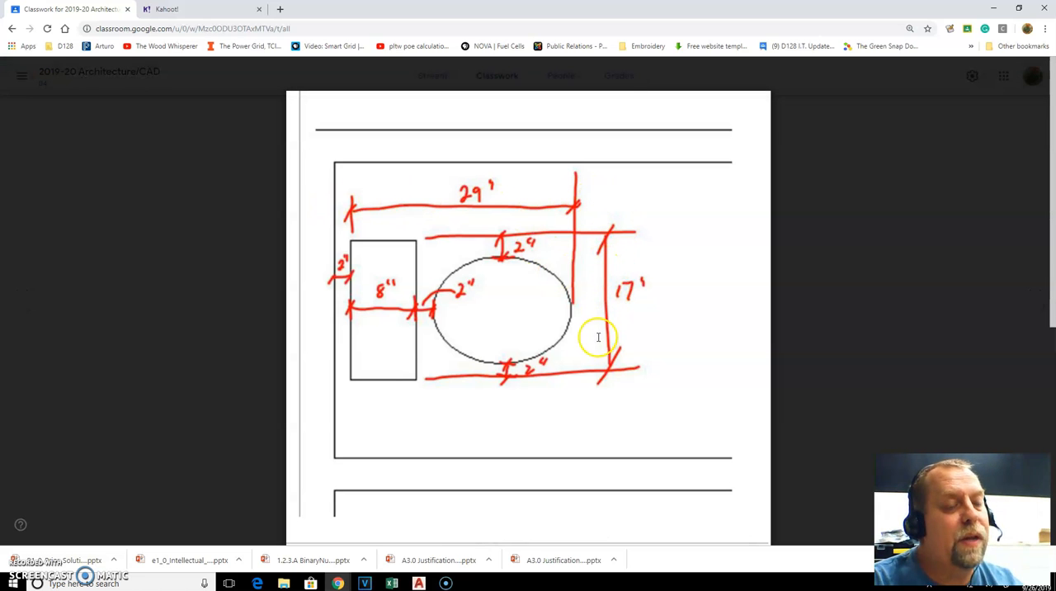
pyautogui.hotkey('alt', 'Tab')
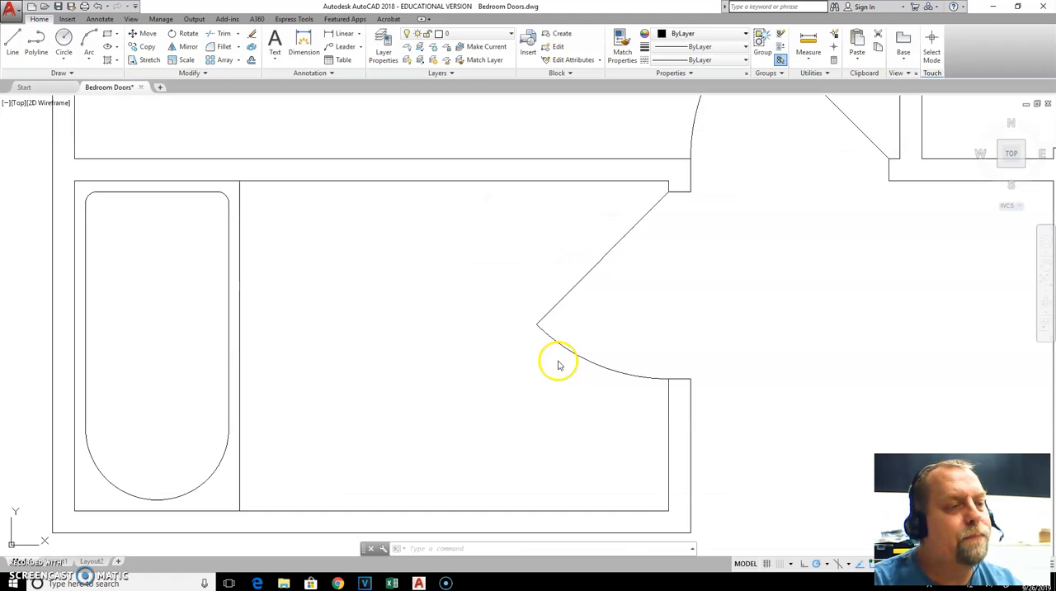
pyautogui.click(385, 509)
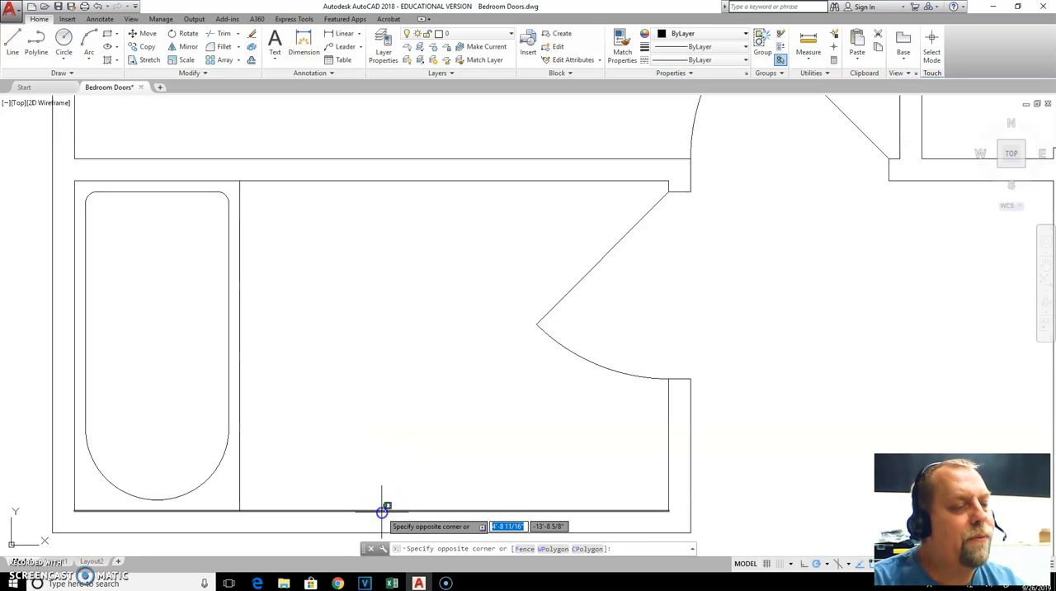
pyautogui.click(371, 457)
pyautogui.press('Escape')
pyautogui.press('Escape')
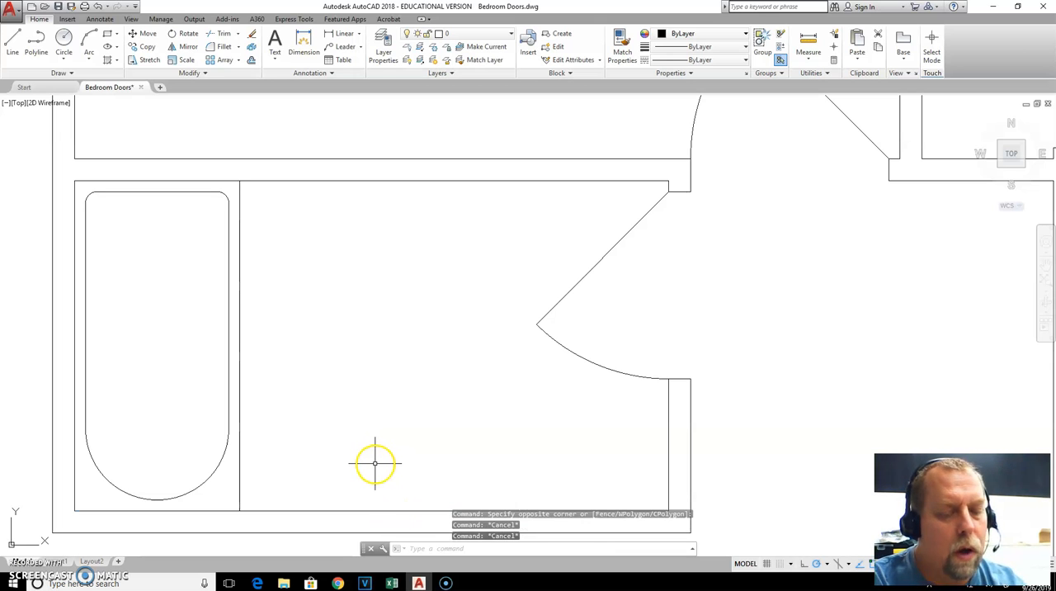
# Offset the bathroom's lower wall line 2 inches upward into the room
pyautogui.write('o')
pyautogui.press('Return')
pyautogui.write('2')
pyautogui.press('Return')
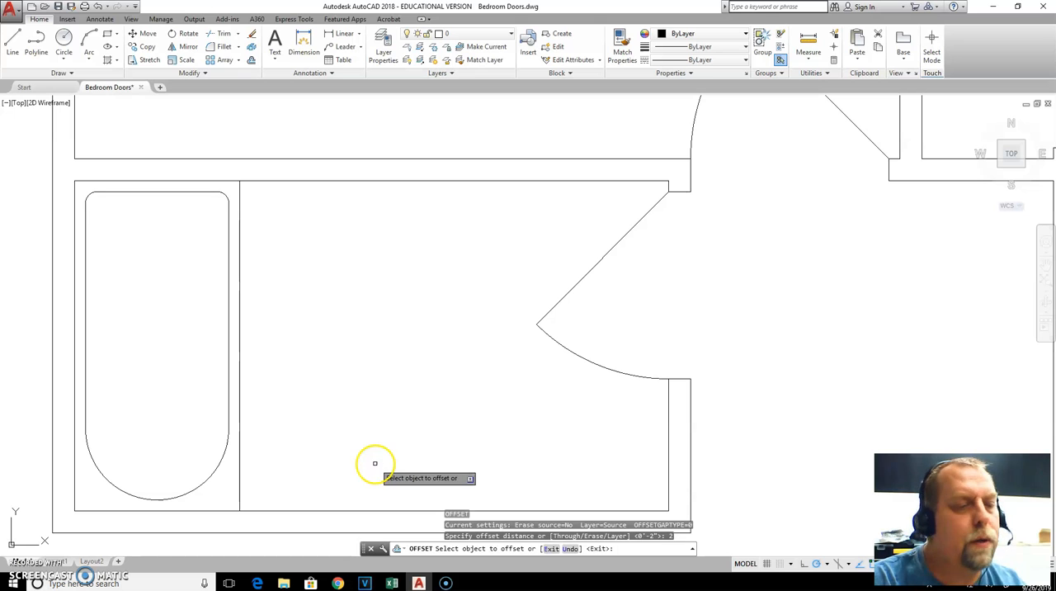
pyautogui.click(385, 509)
pyautogui.click(387, 493)
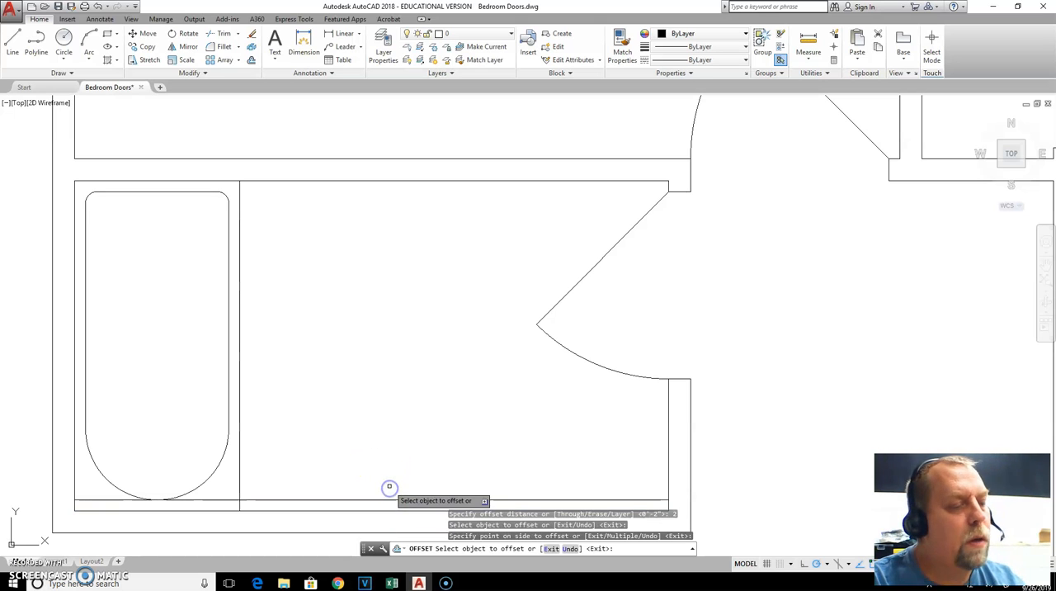
pyautogui.press('Escape')
# Offset the bathtub's outer right edge 30 inches to the right
pyautogui.write('o')
pyautogui.press('Return')
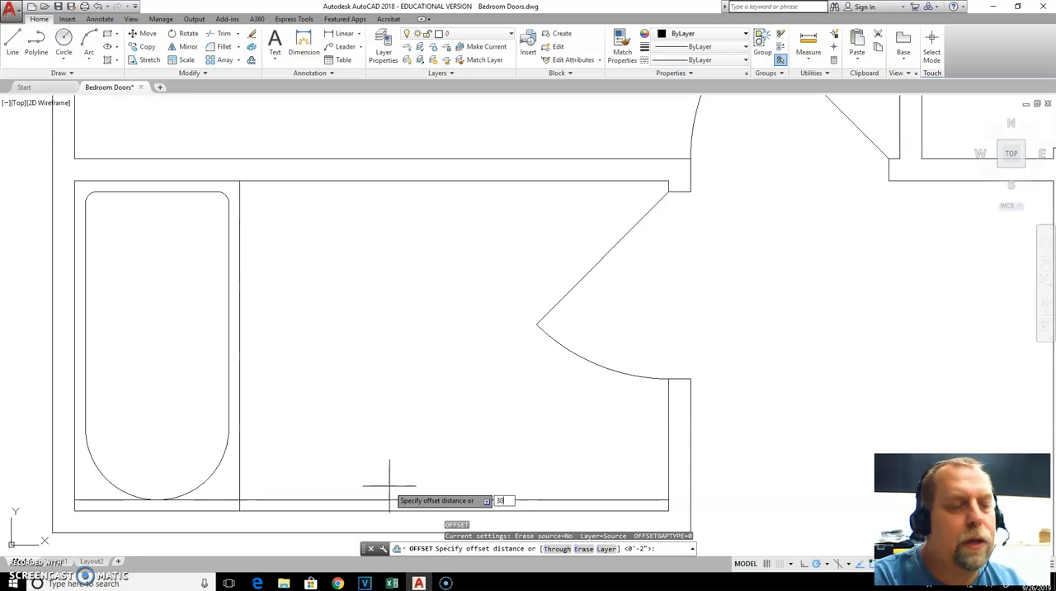
pyautogui.write('30')
pyautogui.press('Return')
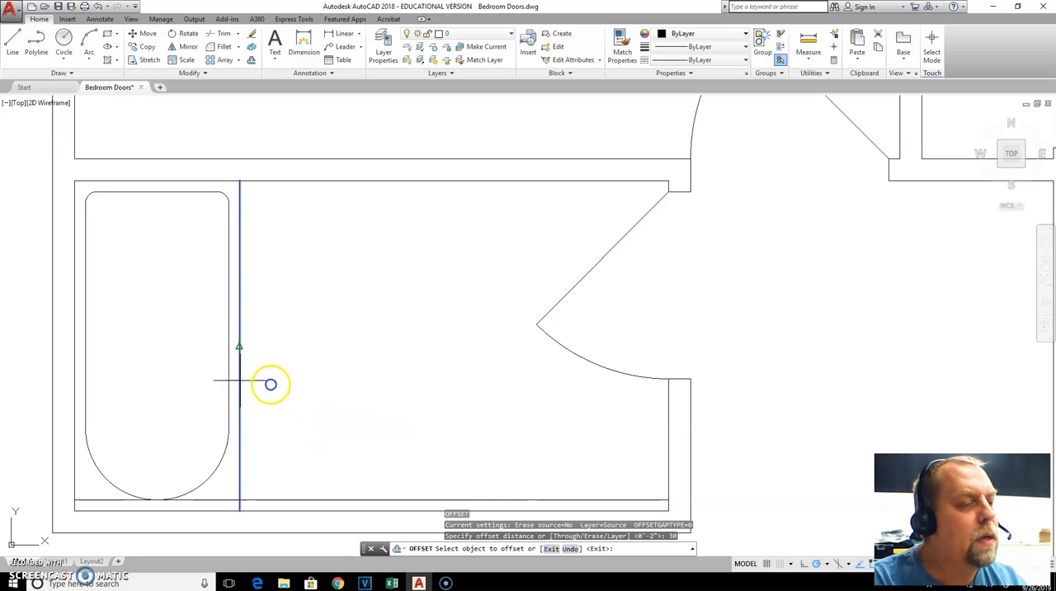
pyautogui.click(271, 384)
pyautogui.click(331, 413)
pyautogui.press('Escape')
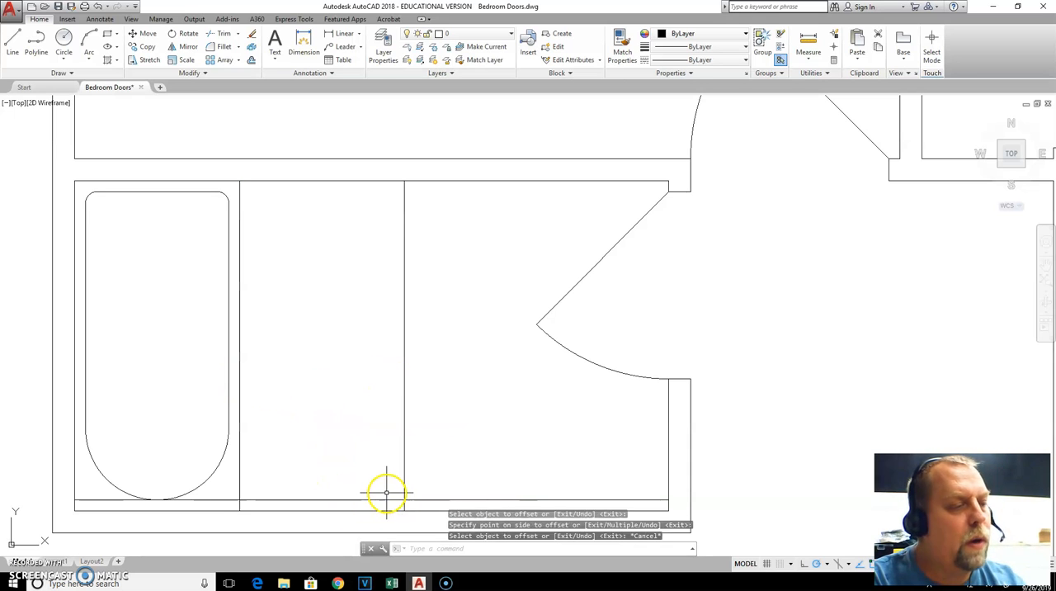
pyautogui.press('Escape')
# Trim the 2-inch offset line so it only spans between the tub edge and the 30-inch offset line
pyautogui.press('Return')
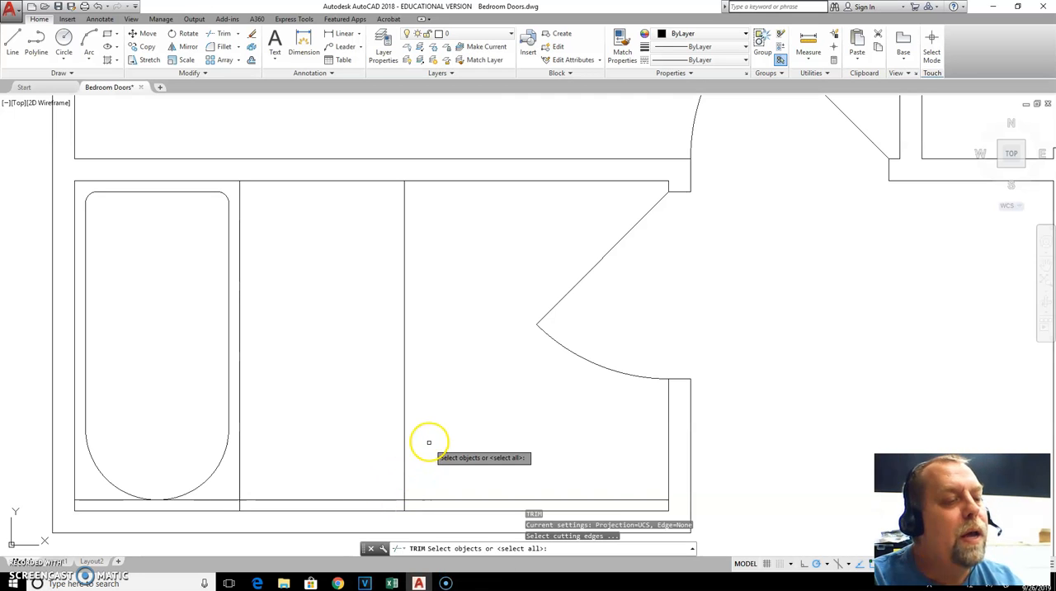
pyautogui.click(416, 442)
pyautogui.click(394, 464)
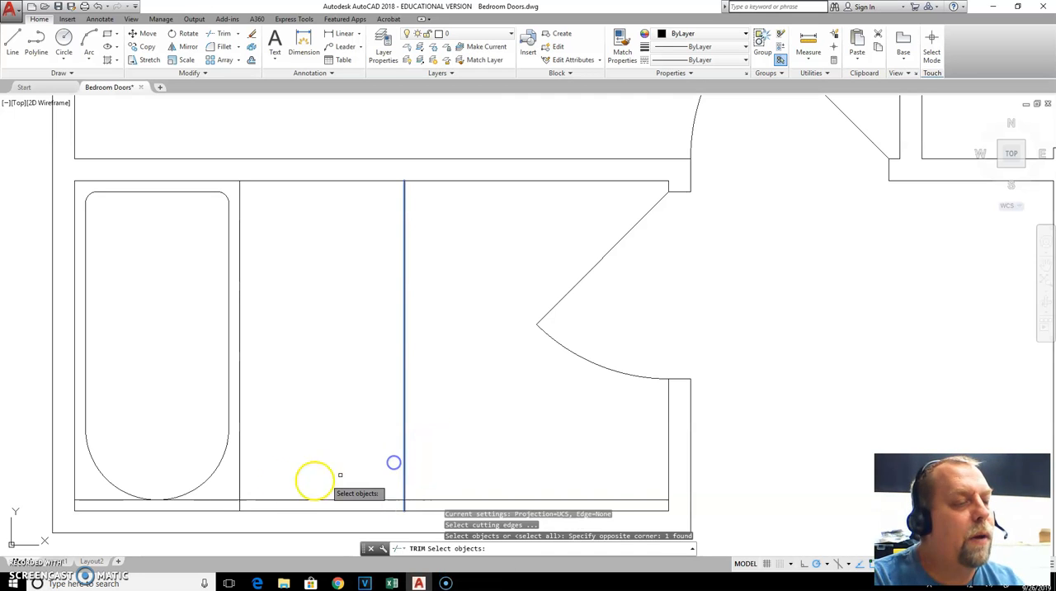
pyautogui.click(240, 465)
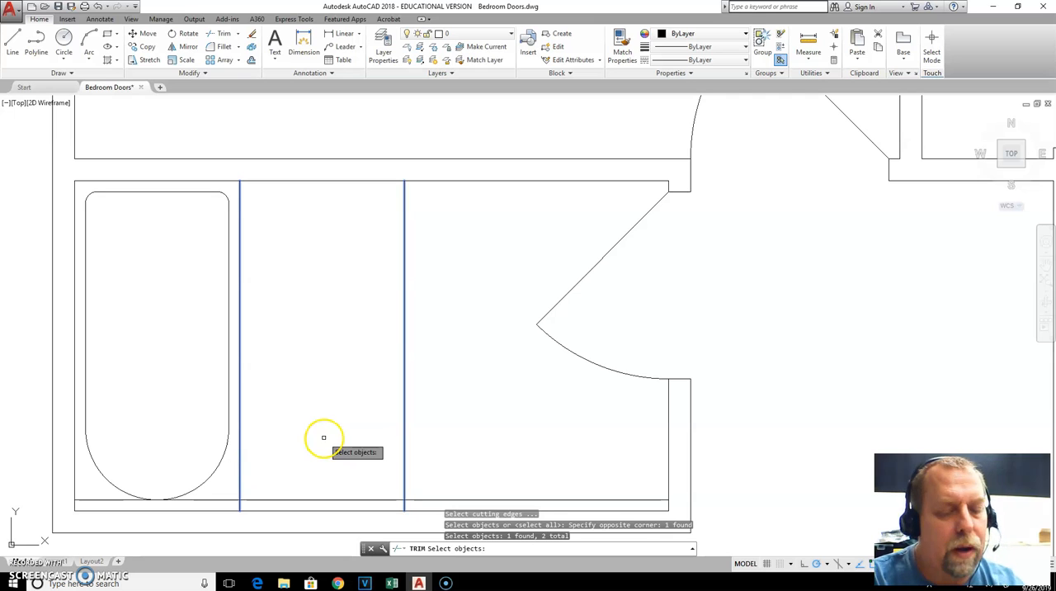
pyautogui.press('Return')
pyautogui.click(466, 498)
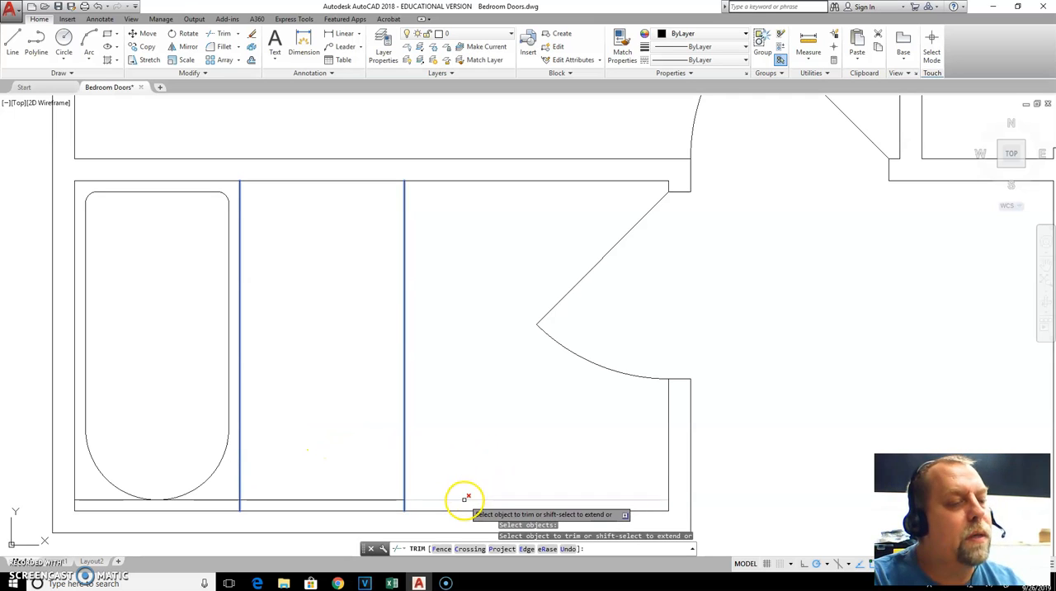
pyautogui.click(207, 499)
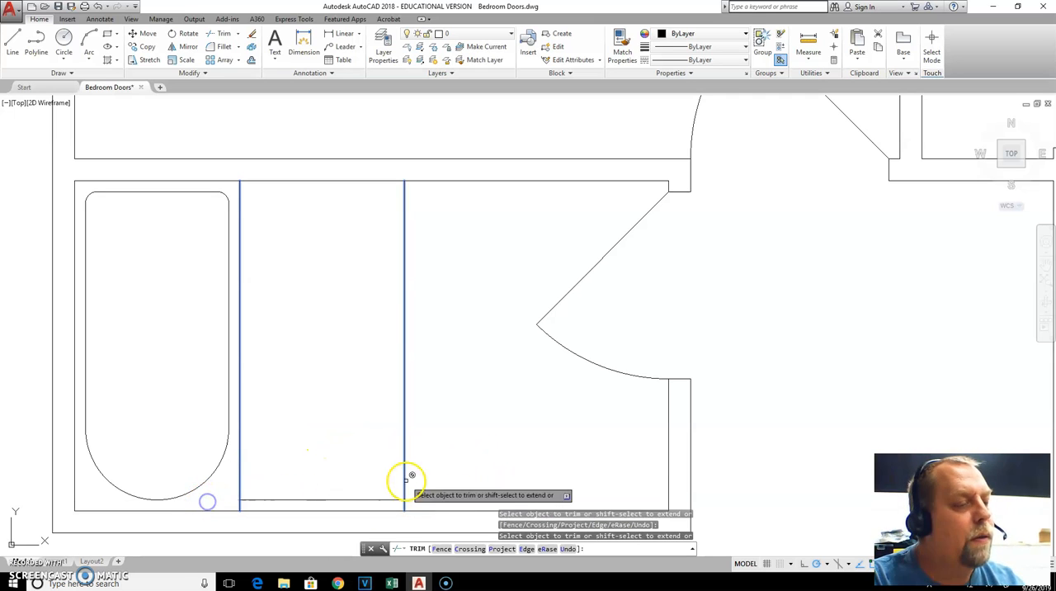
pyautogui.press('Escape')
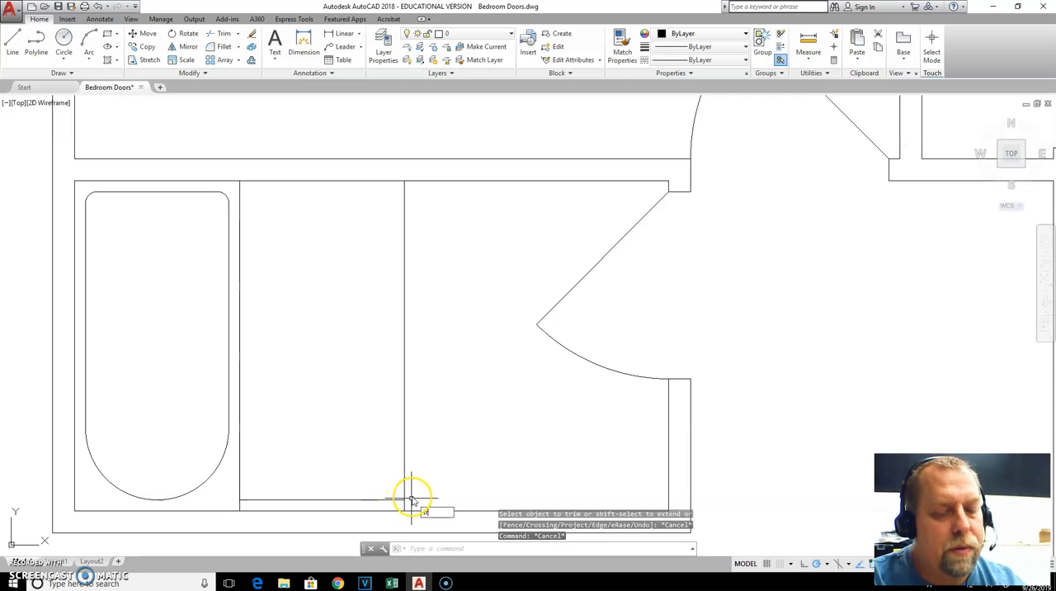
# Trim the ends of the two vertical lines that extend below the 2-inch offset line
pyautogui.press('Return')
pyautogui.press('Return')
pyautogui.click(417, 501)
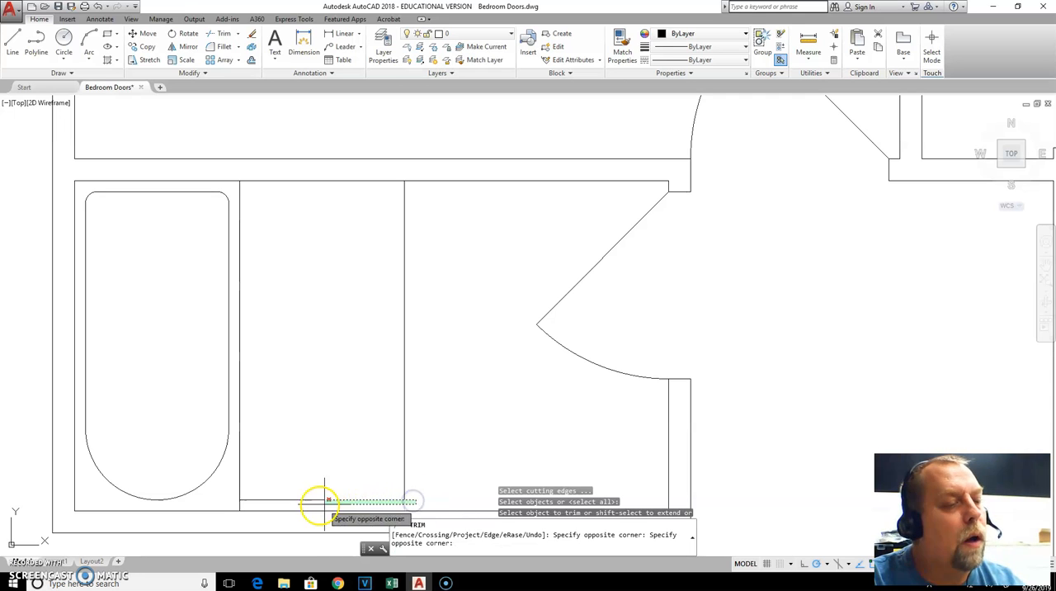
pyautogui.click(232, 508)
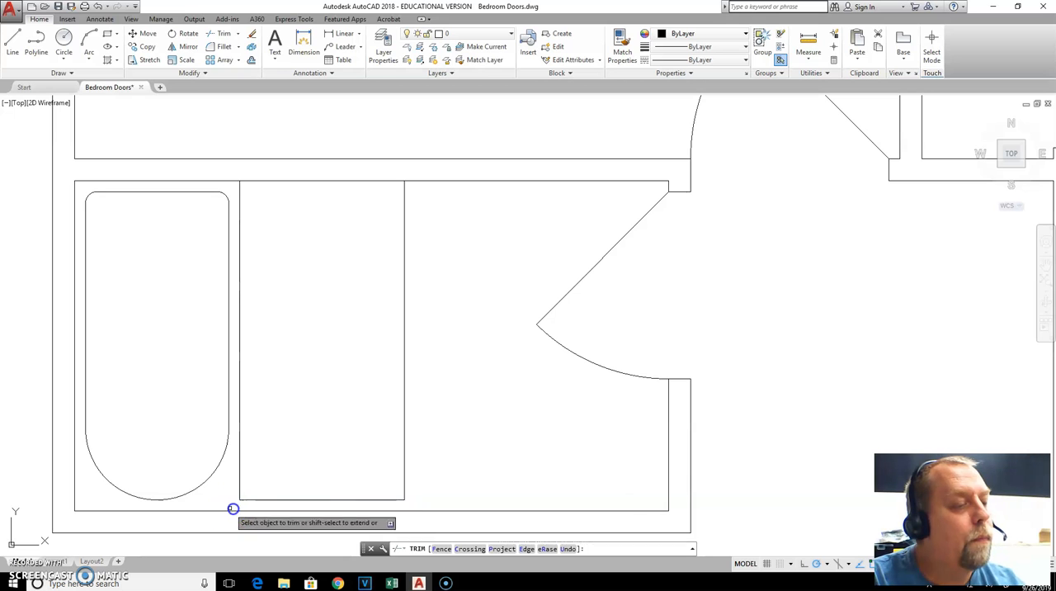
pyautogui.press('Escape')
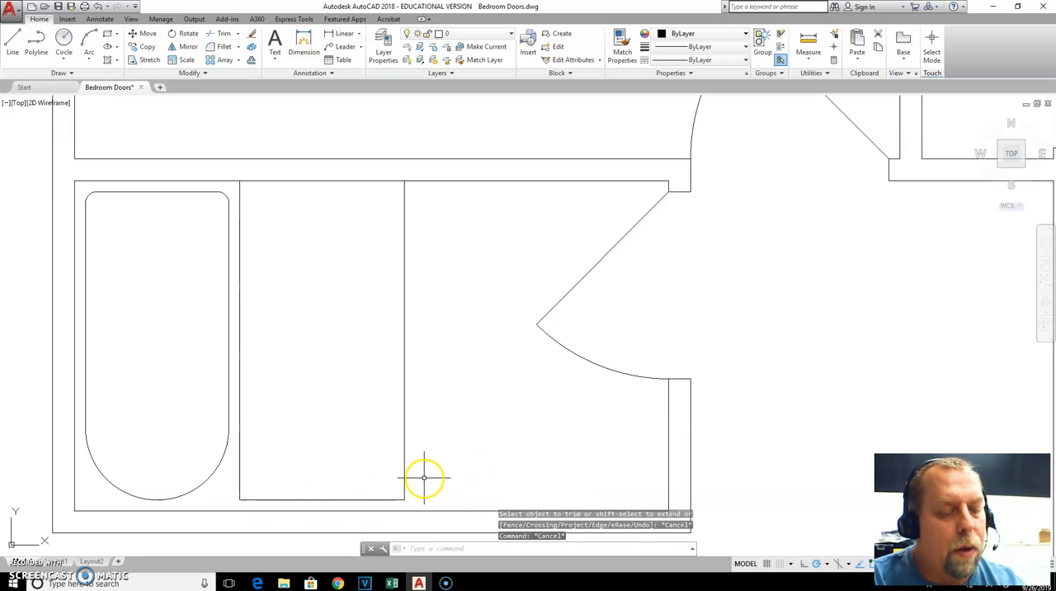
# Offset the short horizontal line near the lower wall 29 inches upward
pyautogui.write('o')
pyautogui.press('Return')
pyautogui.write('29')
pyautogui.press('Return')
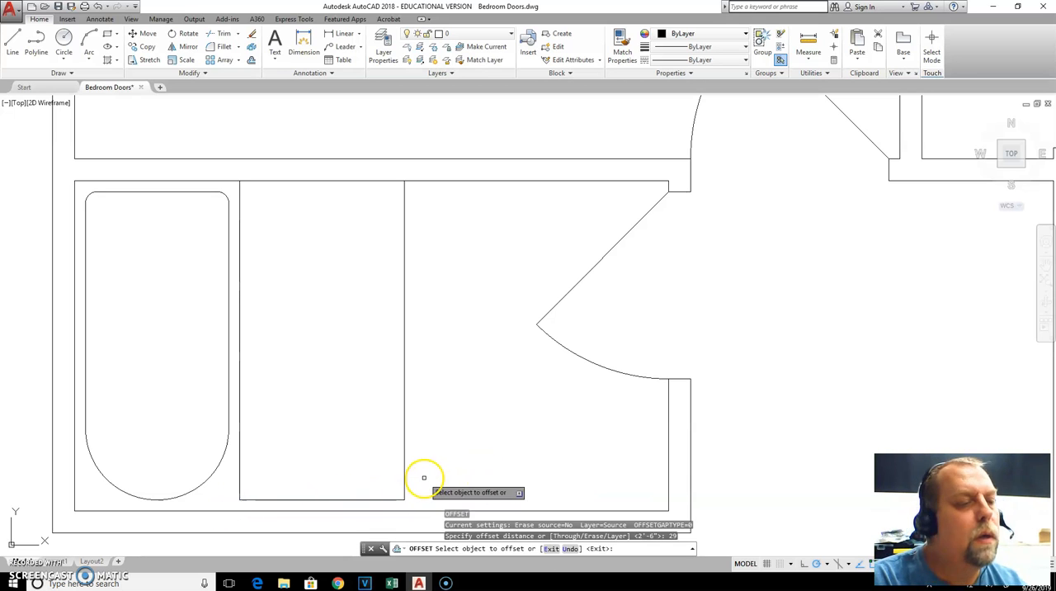
pyautogui.click(381, 500)
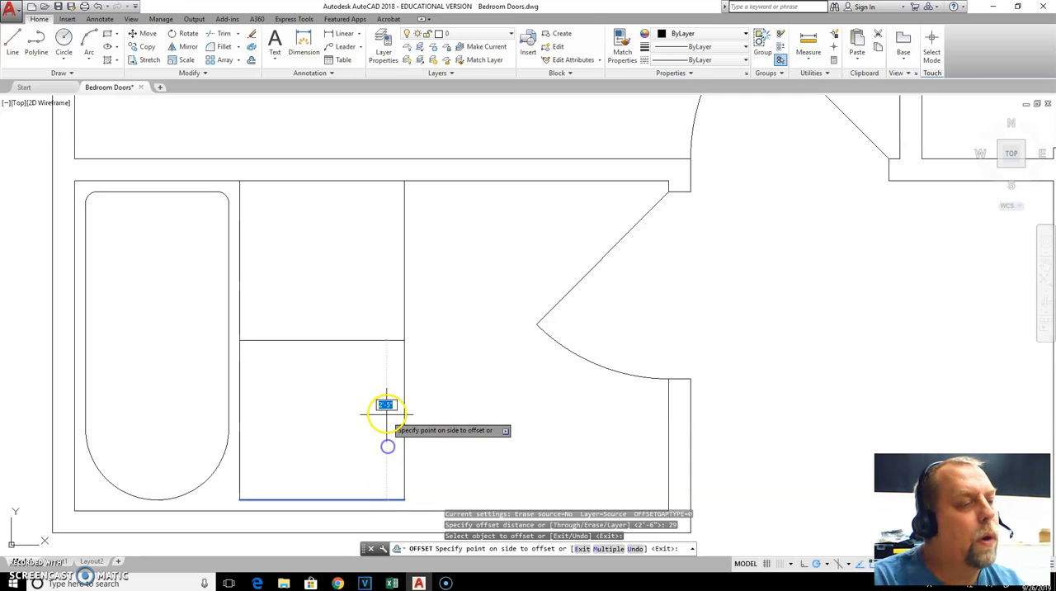
pyautogui.click(384, 410)
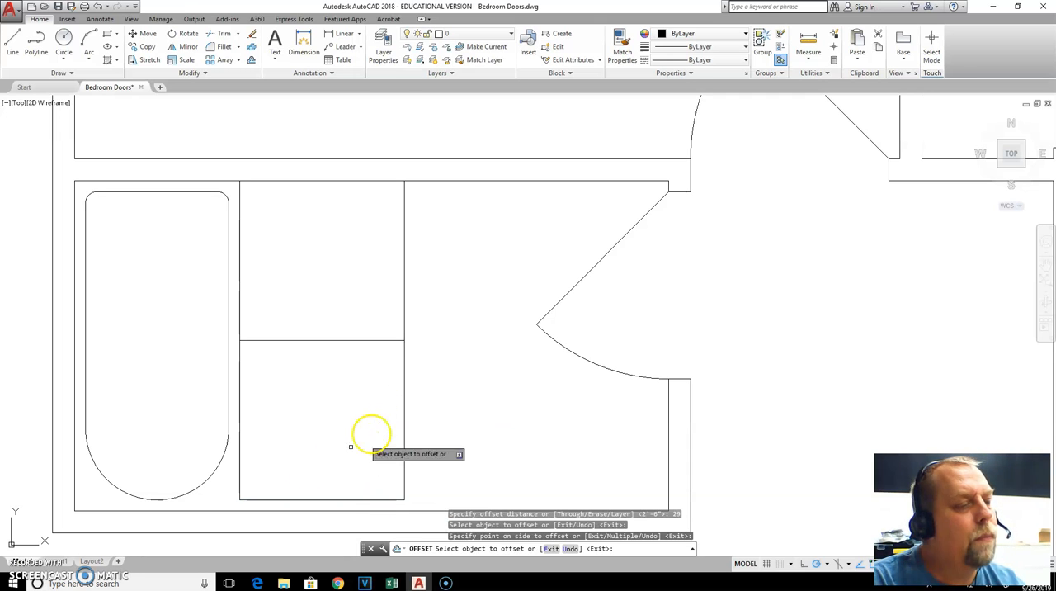
pyautogui.press('Escape')
pyautogui.press('Escape')
# Stretch the lower end of the bathtub's outer edge back down to the lower wall line
pyautogui.click(240, 473)
pyautogui.click(231, 481)
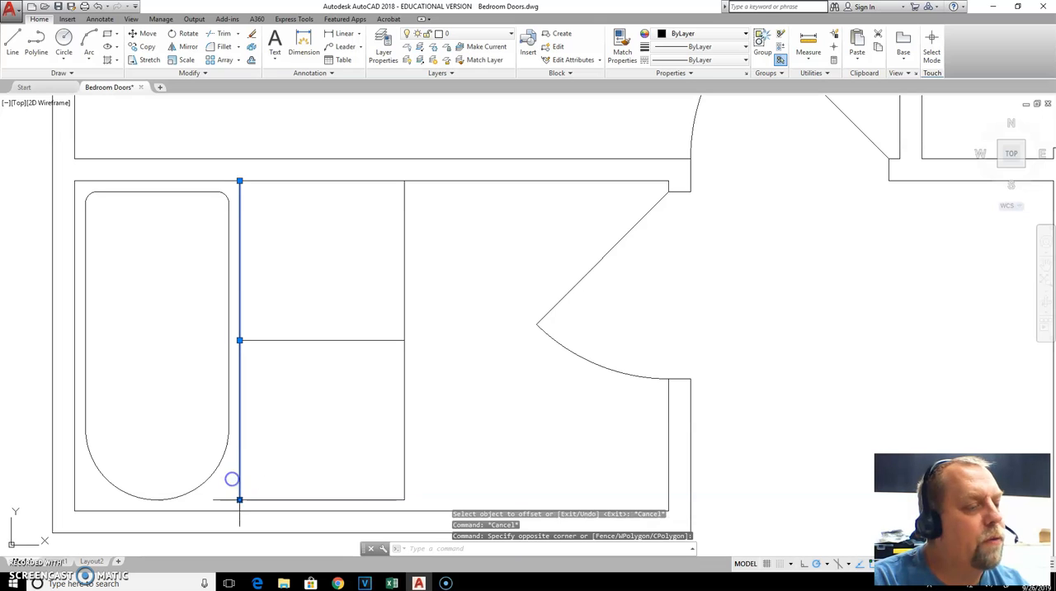
pyautogui.click(240, 511)
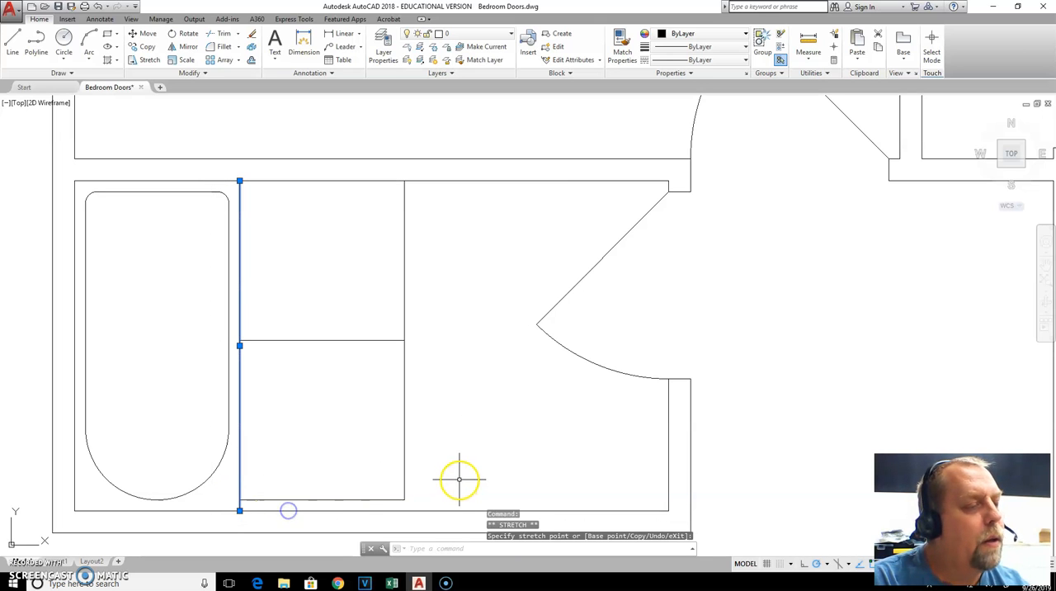
pyautogui.press('Escape')
pyautogui.press('Escape')
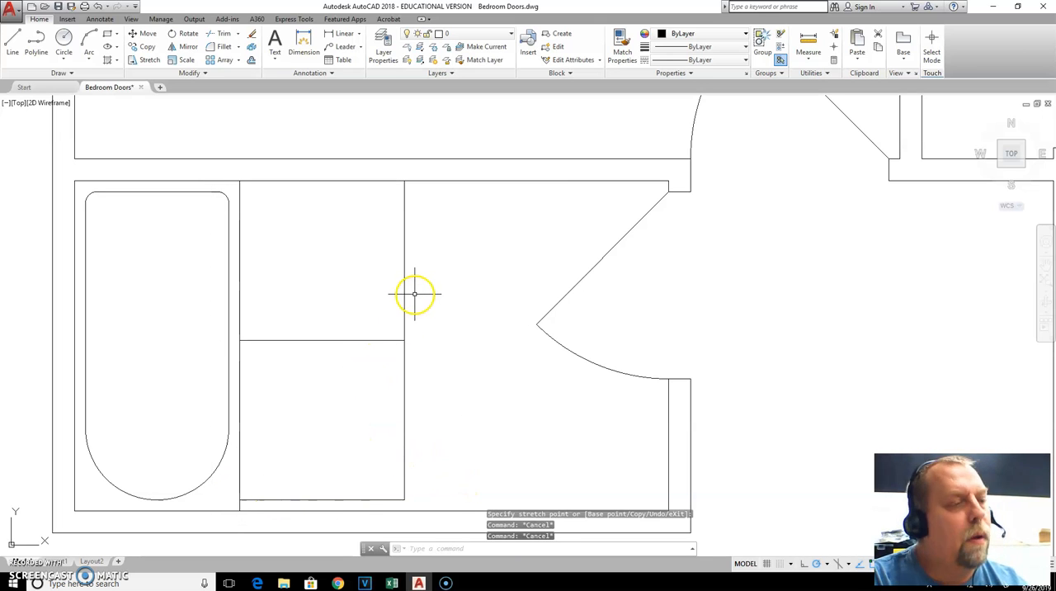
pyautogui.write('tr')
pyautogui.press('Return')
pyautogui.click(442, 271)
pyautogui.click(369, 288)
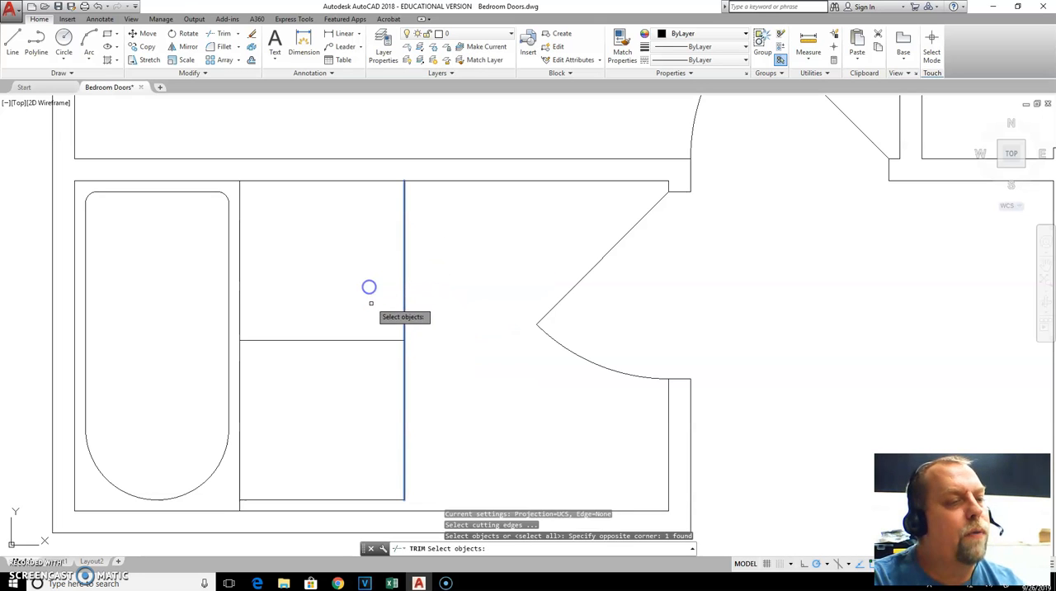
pyautogui.press('Escape')
# Trim the part of the 30-inch offset line that extends above the 29-inch offset line
pyautogui.write('tr')
pyautogui.press('Return')
pyautogui.press('Return')
pyautogui.click(425, 271)
pyautogui.click(379, 301)
pyautogui.press('Escape')
pyautogui.press('Escape')
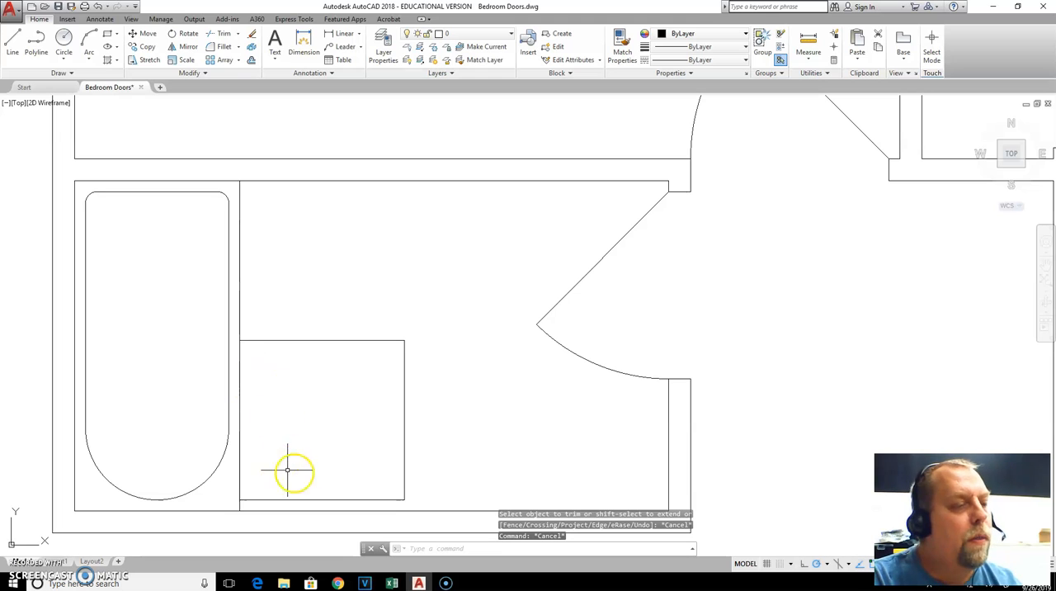
# Draw a vertical centerline from the midpoint of the toilet box's upper edge to its lower edge, and check the dimensioned sketch in the browser
pyautogui.click(14, 47)
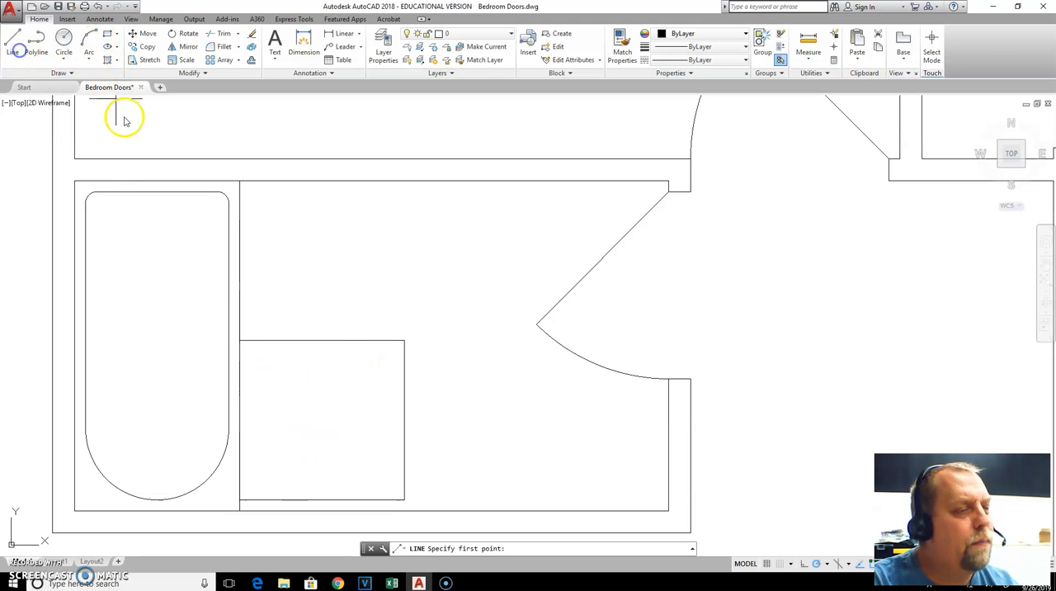
pyautogui.click(322, 341)
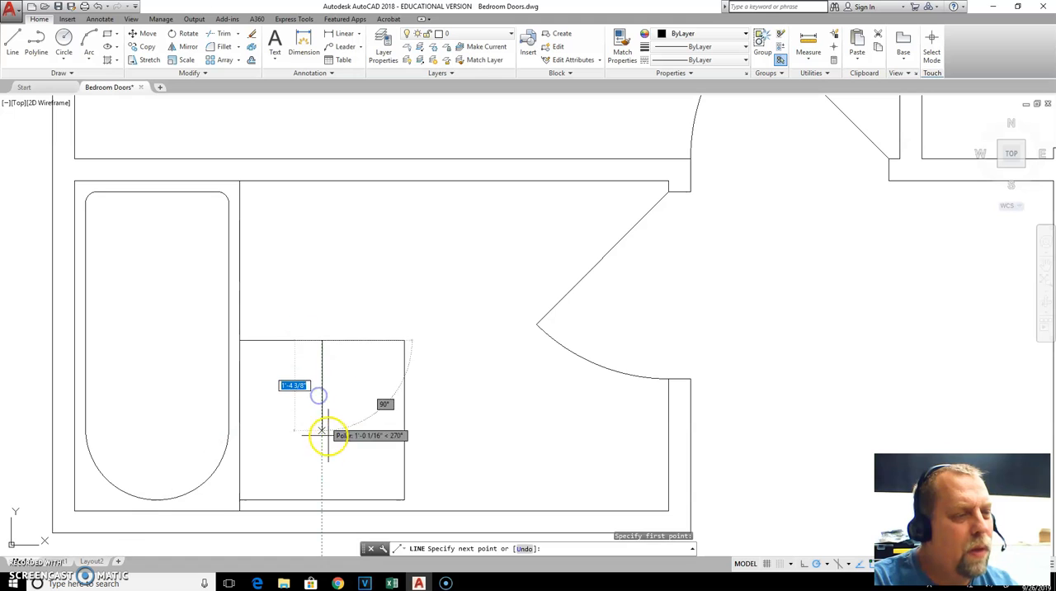
pyautogui.click(321, 499)
pyautogui.press('Escape')
pyautogui.press('Escape')
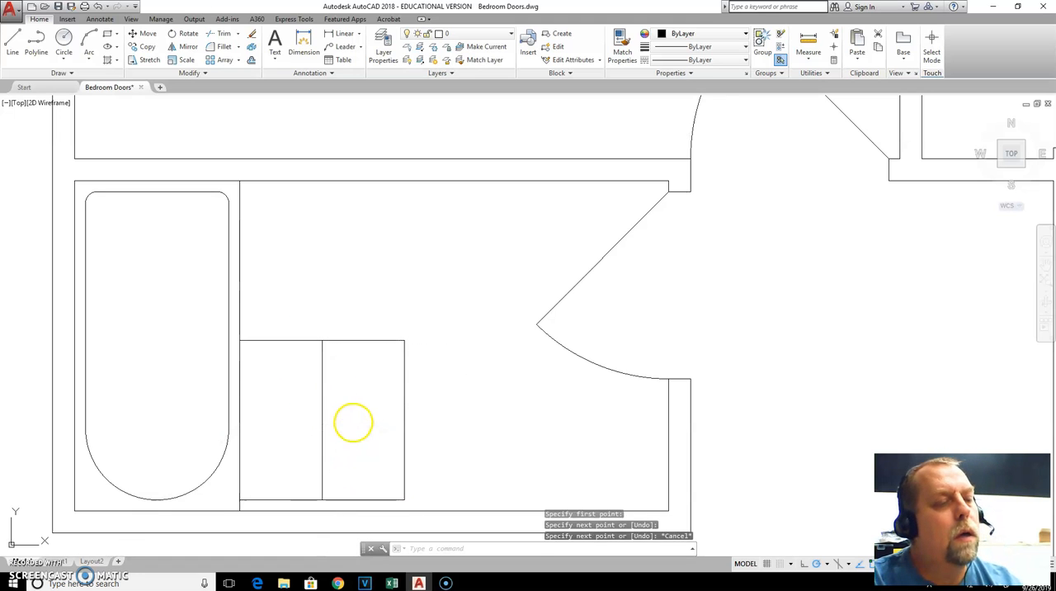
pyautogui.hotkey('alt', 'Tab')
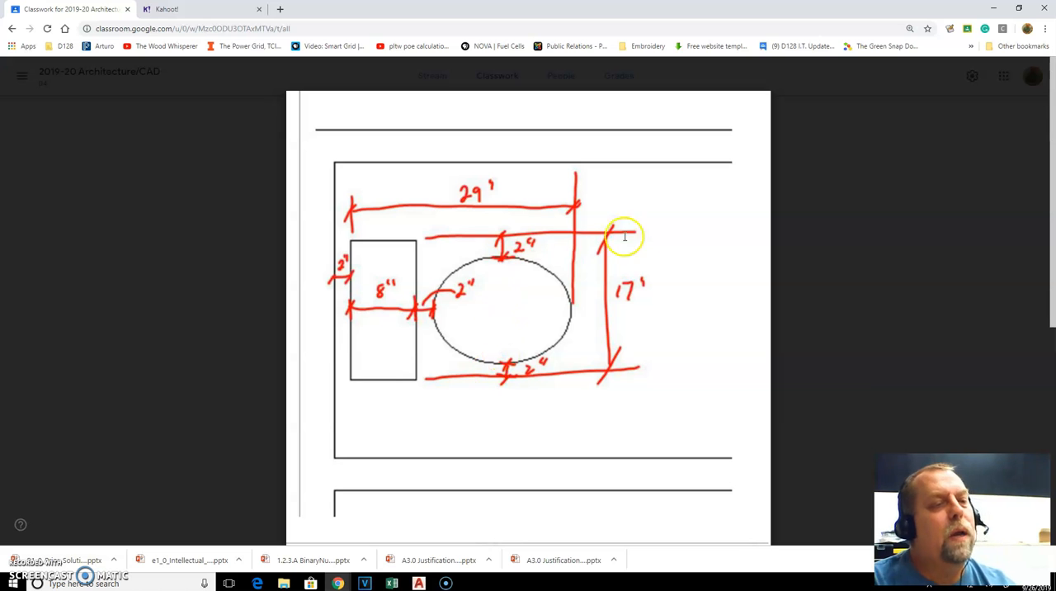
pyautogui.hotkey('alt', 'Tab')
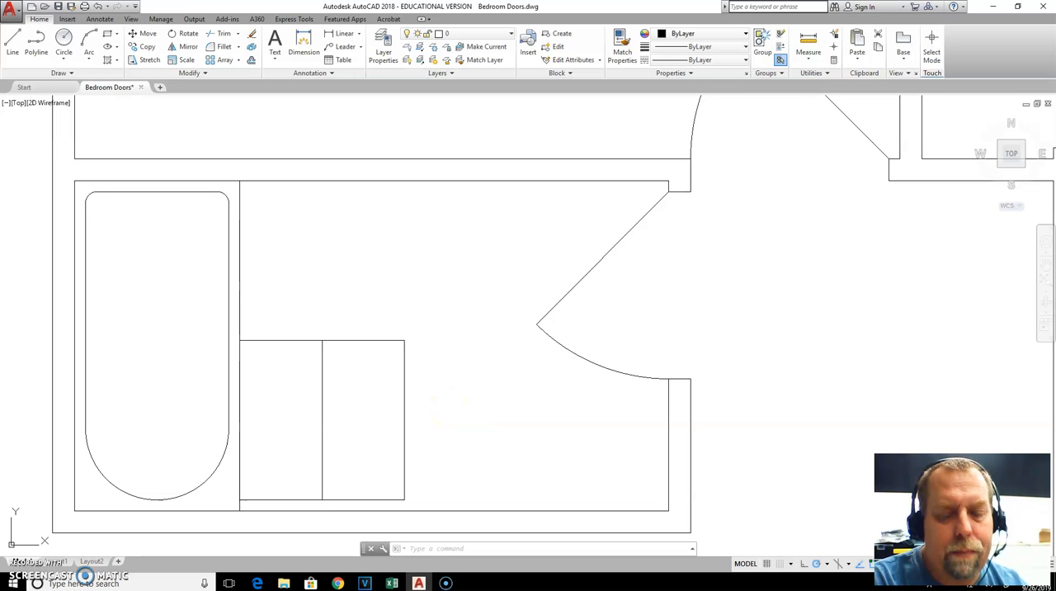
pyautogui.press('Escape')
pyautogui.write('8')
pyautogui.press('Return')
pyautogui.write('8.5')
pyautogui.press('Return')
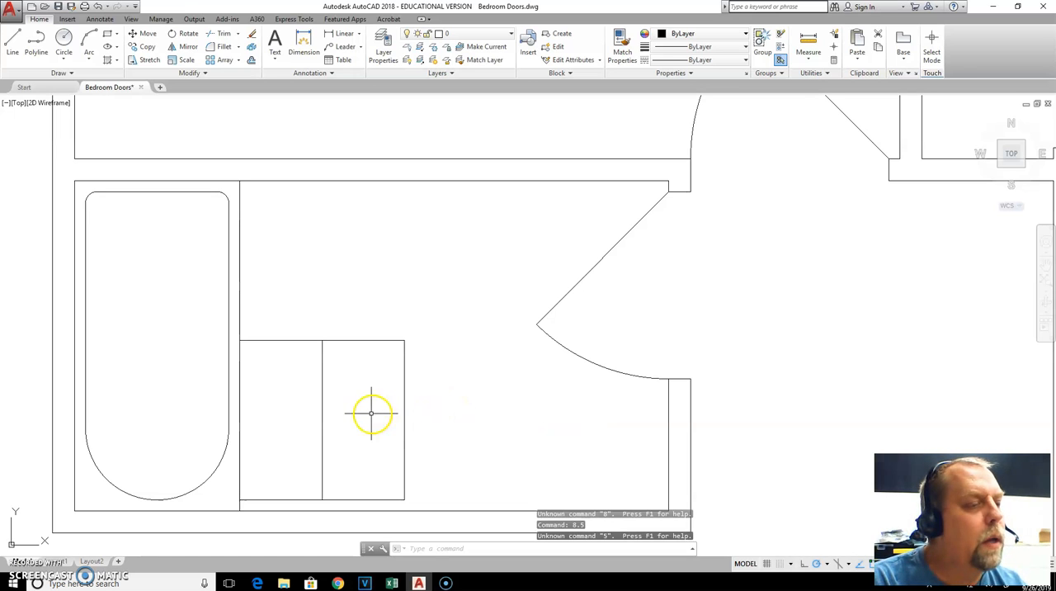
pyautogui.click(331, 409)
pyautogui.press('Escape')
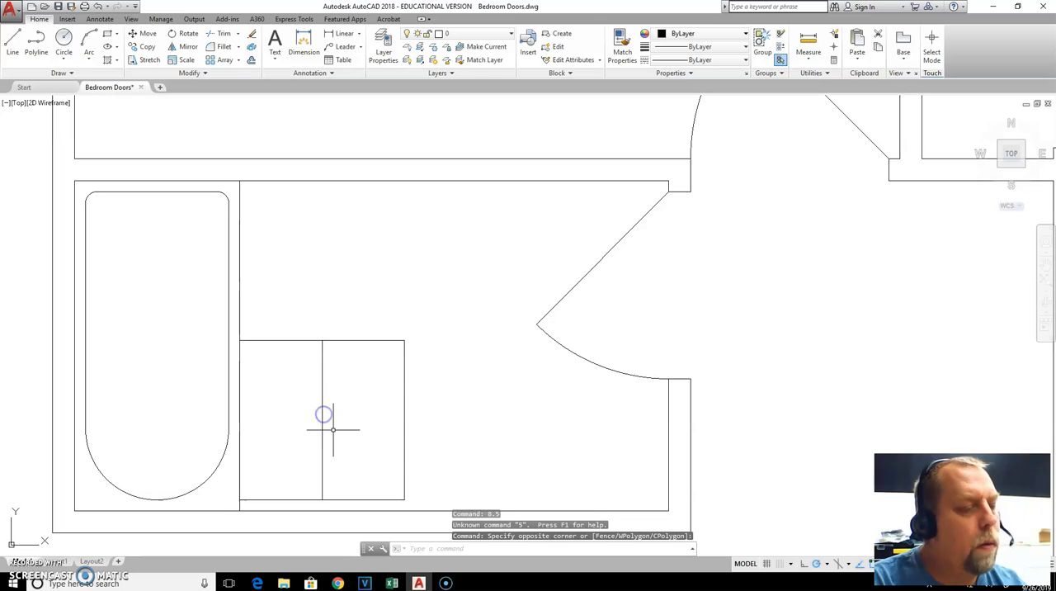
# Offset the toilet's vertical centerline 8.5 inches to both sides
pyautogui.write('o')
pyautogui.press('Return')
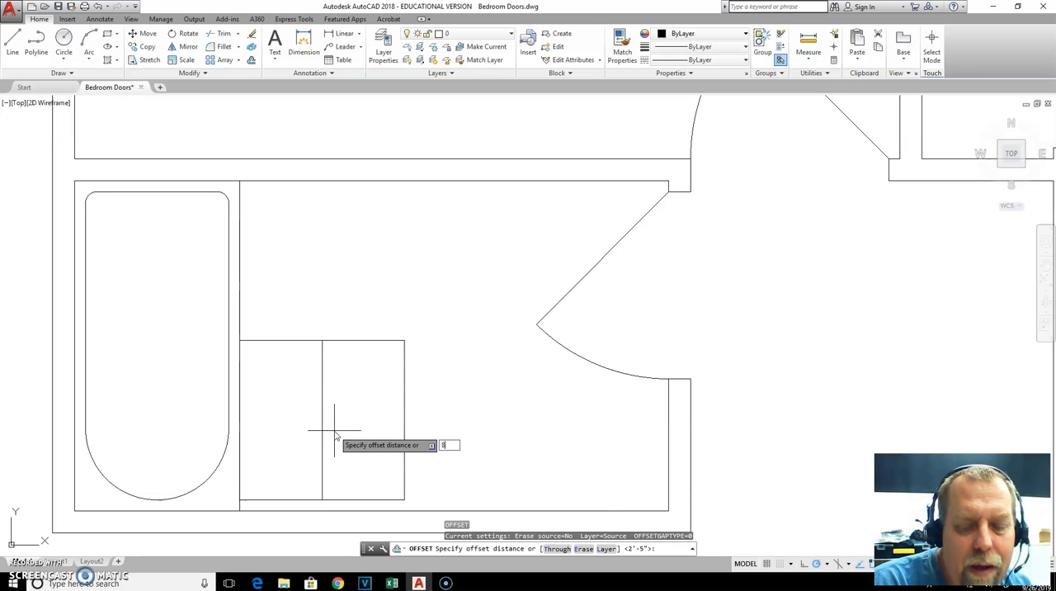
pyautogui.press('Return')
pyautogui.click(322, 408)
pyautogui.click(350, 406)
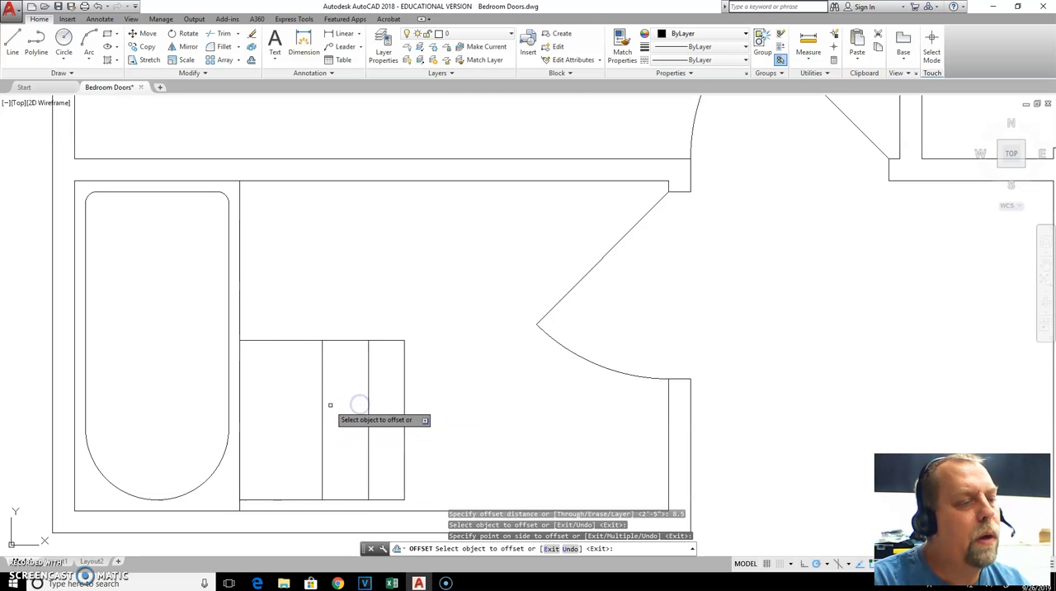
pyautogui.click(322, 405)
pyautogui.click(297, 405)
pyautogui.press('Escape')
pyautogui.press('Escape')
# Trim the upper and lower edges of the toilet box outside the two 8.5-inch offset lines
pyautogui.write('tr')
pyautogui.press('Return')
pyautogui.press('Return')
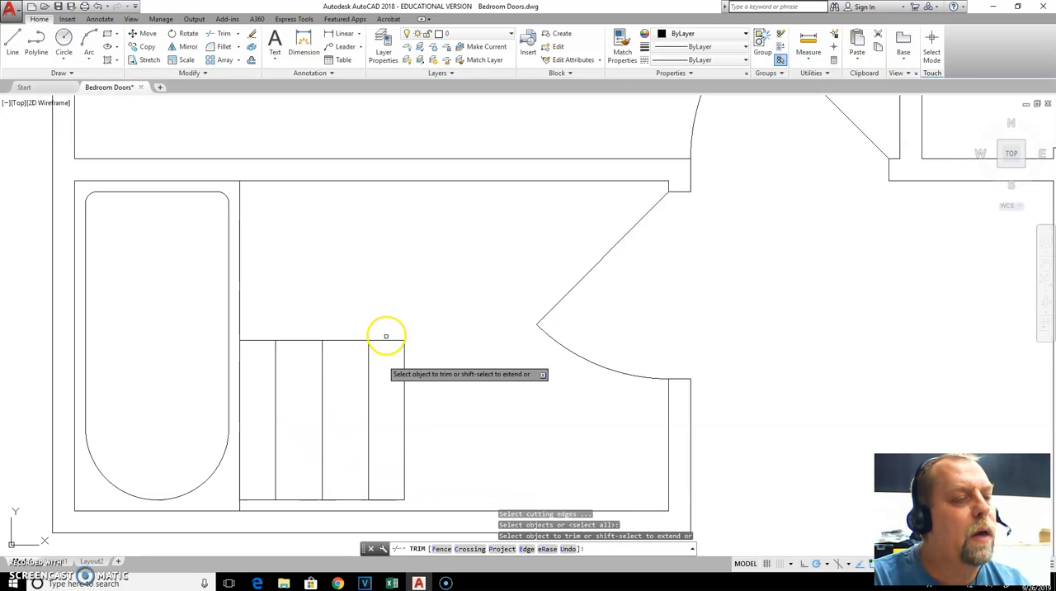
pyautogui.click(392, 327)
pyautogui.click(382, 368)
pyautogui.click(265, 327)
pyautogui.click(251, 355)
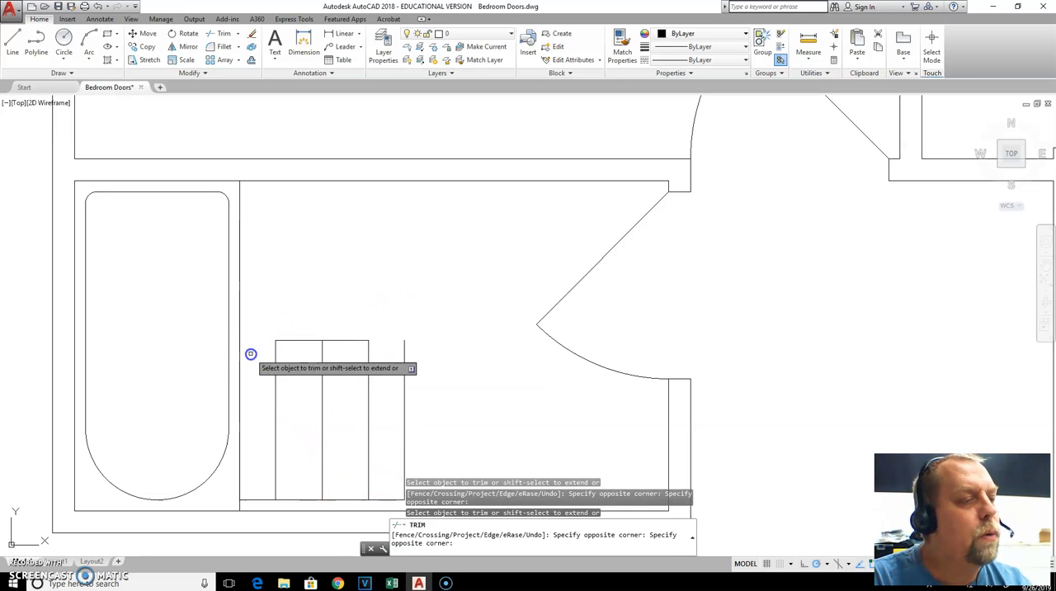
pyautogui.click(265, 481)
pyautogui.click(236, 502)
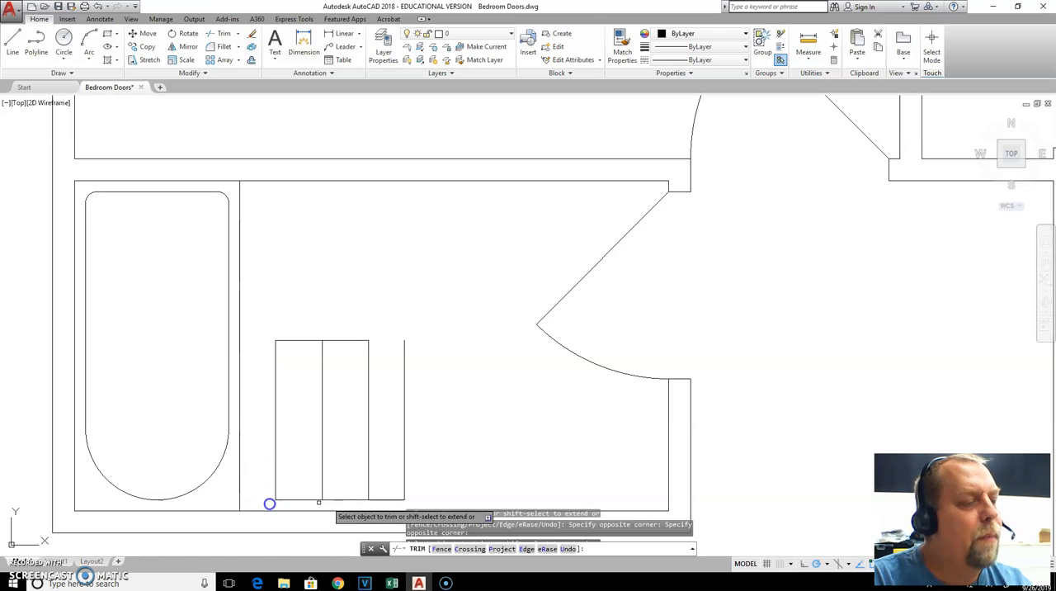
pyautogui.click(399, 487)
pyautogui.click(391, 507)
pyautogui.press('Escape')
# Erase the leftover vertical line to the right of the toilet outline
pyautogui.click(424, 430)
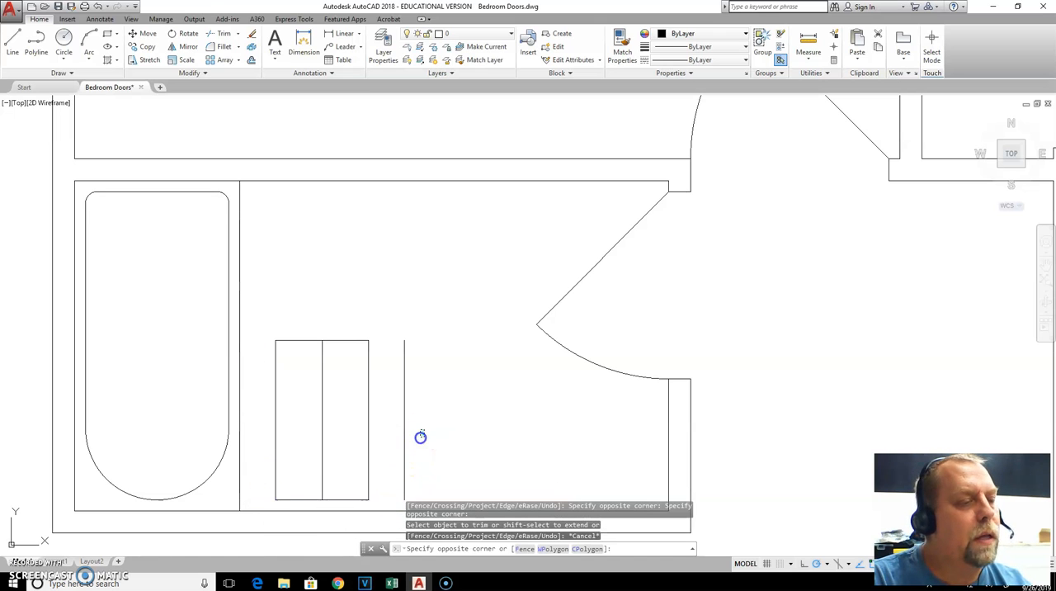
pyautogui.click(405, 449)
pyautogui.press('Delete')
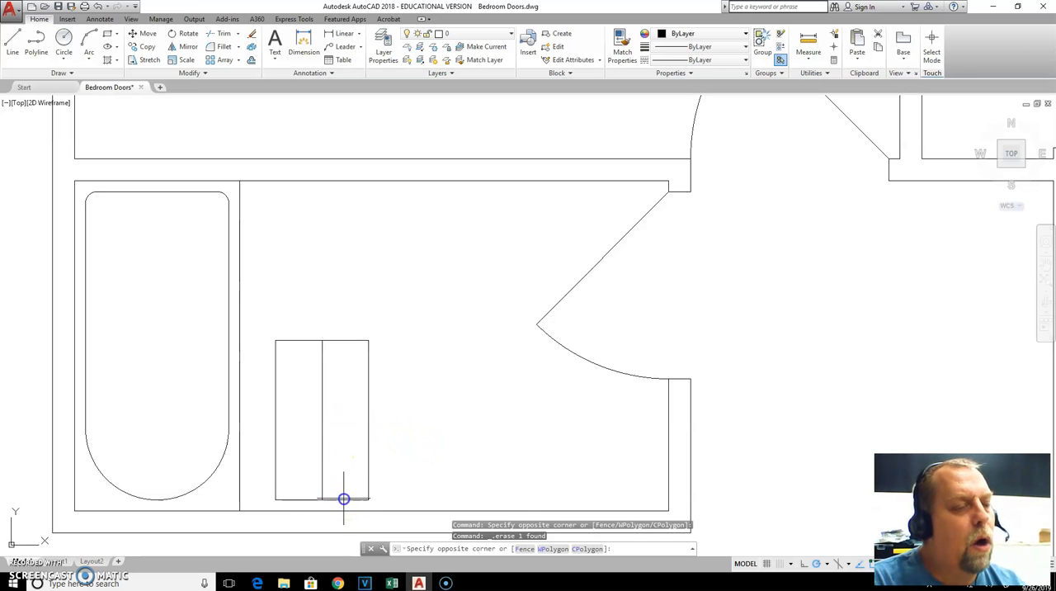
pyautogui.click(348, 454)
pyautogui.press('Escape')
# Check the toilet sketch in the browser, and offset the toilet outline's lower edge 6 inches upward in AutoCAD
pyautogui.hotkey('alt', 'Tab')
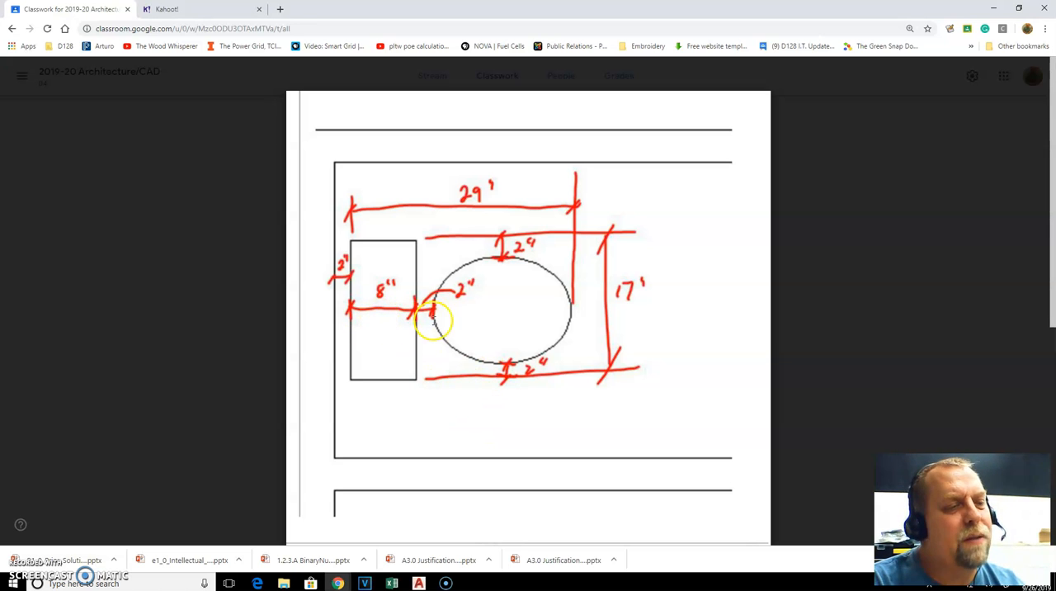
pyautogui.hotkey('alt', 'Tab')
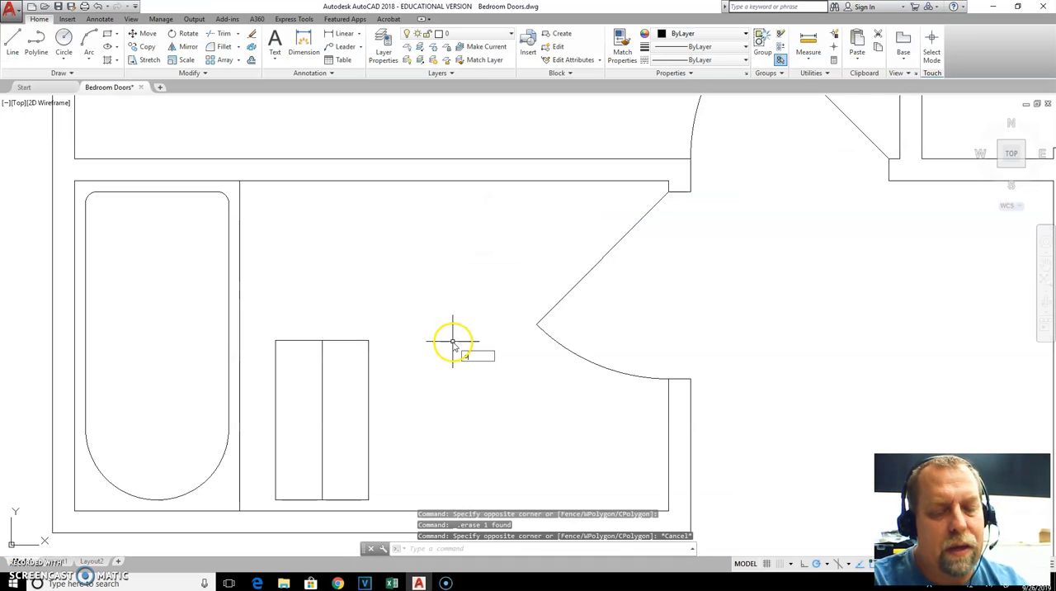
pyautogui.write('o')
pyautogui.press('Return')
pyautogui.write('6')
pyautogui.press('Return')
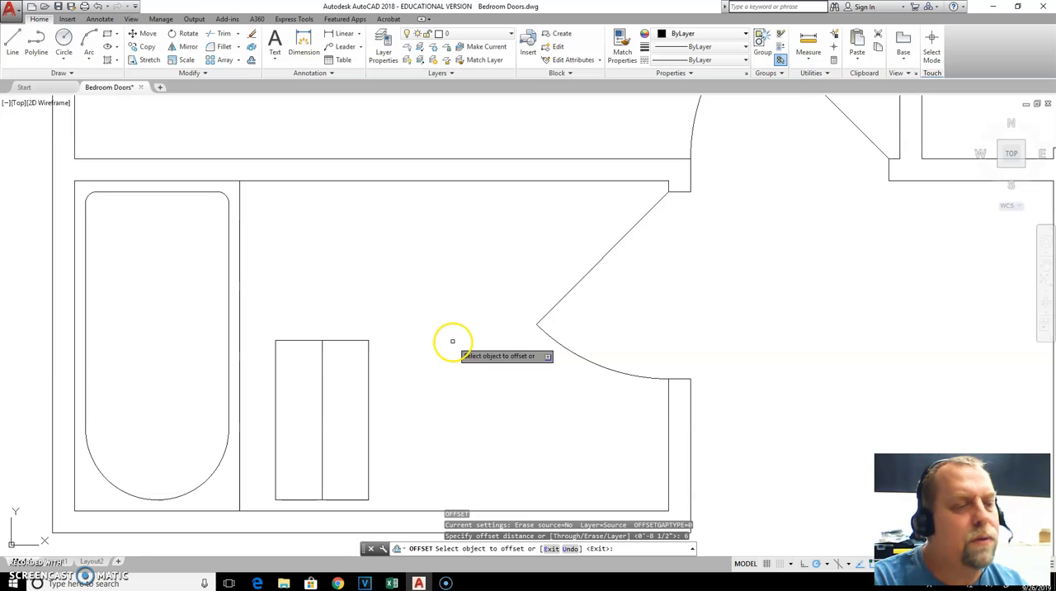
pyautogui.click(356, 500)
pyautogui.click(356, 476)
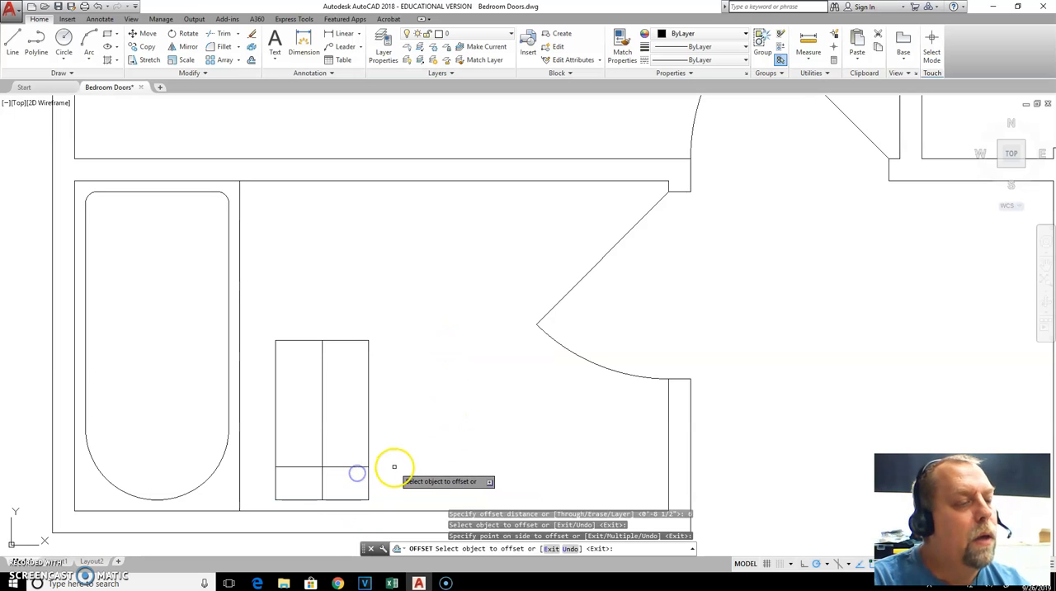
pyautogui.press('Escape')
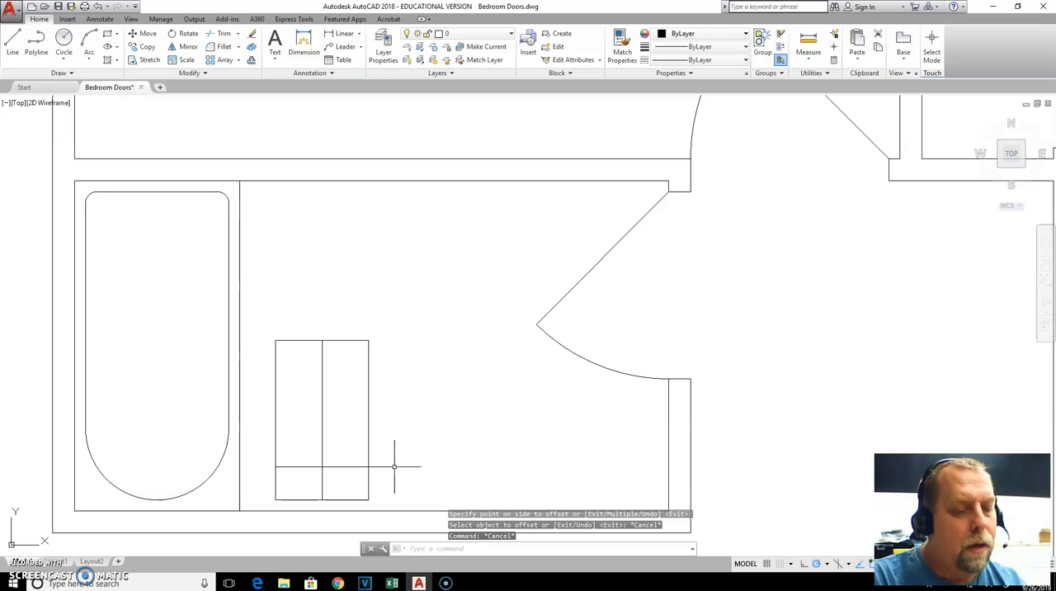
# Offset the tank's upper line 2 inches upward and both sides of the toilet outline 2 inches inward
pyautogui.write('o')
pyautogui.press('Return')
pyautogui.write('2')
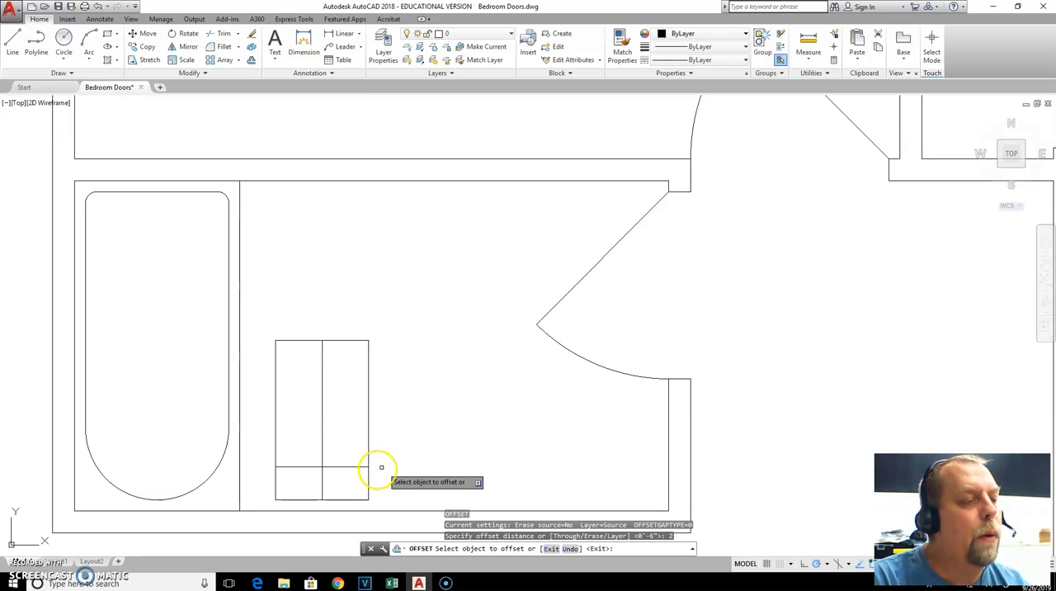
pyautogui.press('Return')
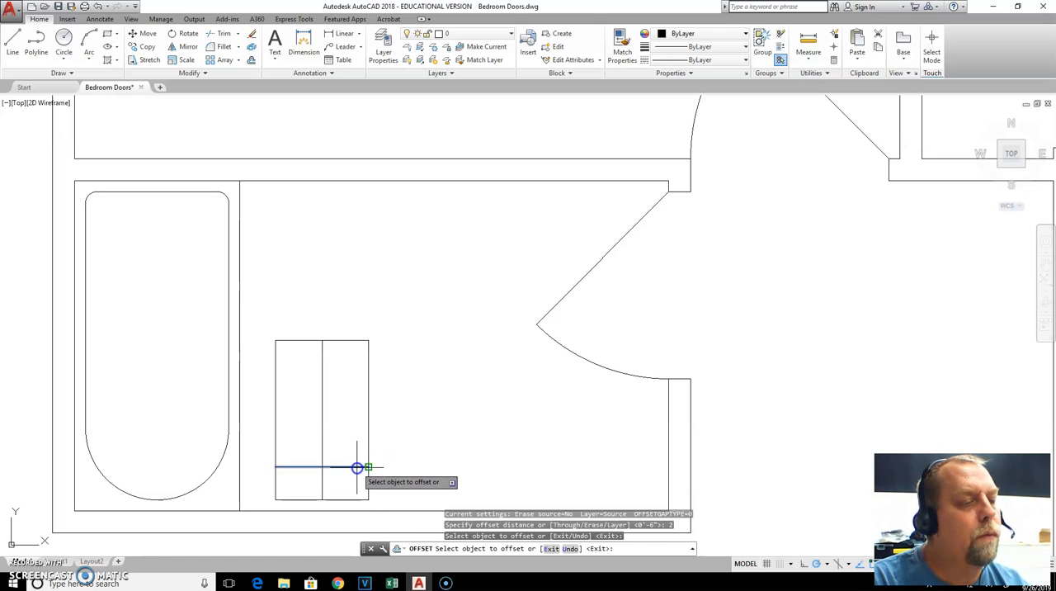
pyautogui.click(356, 468)
pyautogui.click(356, 442)
pyautogui.click(369, 400)
pyautogui.click(347, 401)
pyautogui.click(275, 393)
pyautogui.click(307, 396)
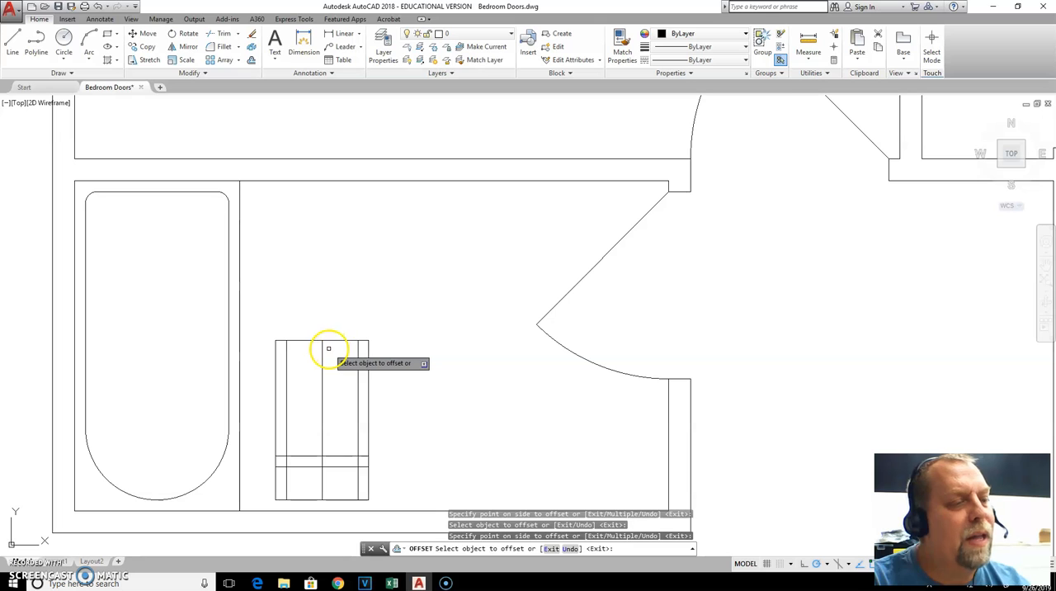
pyautogui.press('Escape')
pyautogui.press('Escape')
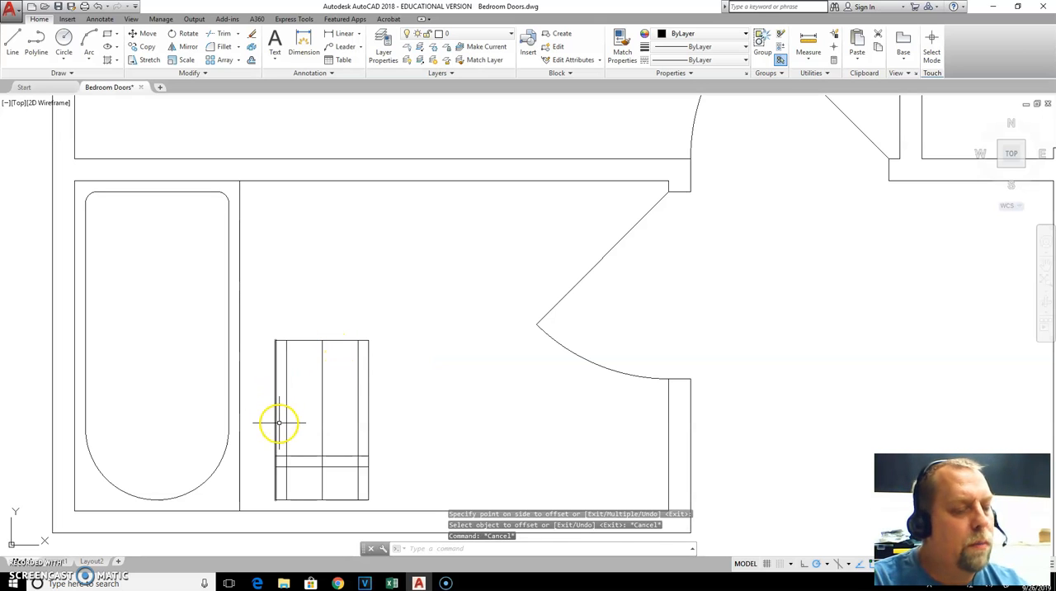
# Trim both outer side lines of the toilet above the tank's upper line, using that line as the cutting edge
pyautogui.write('tr')
pyautogui.press('Return')
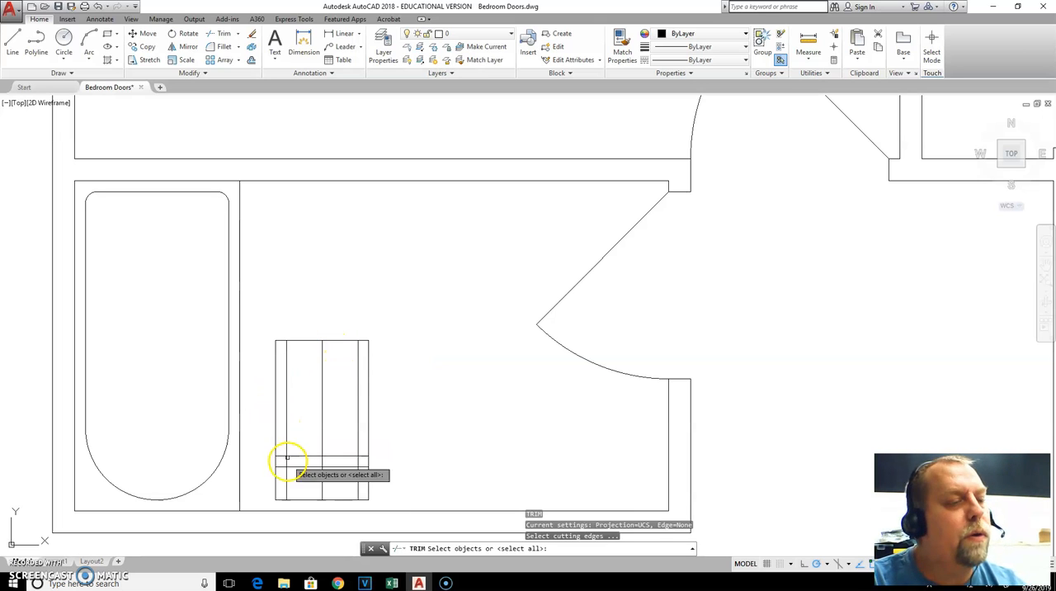
pyautogui.click(338, 466)
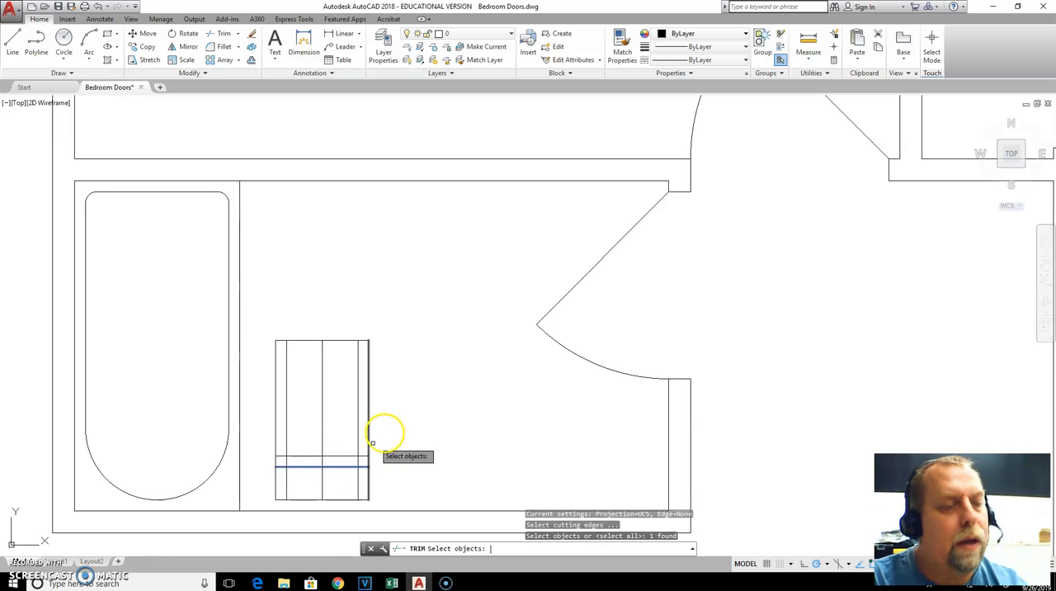
pyautogui.press('Return')
pyautogui.click(371, 408)
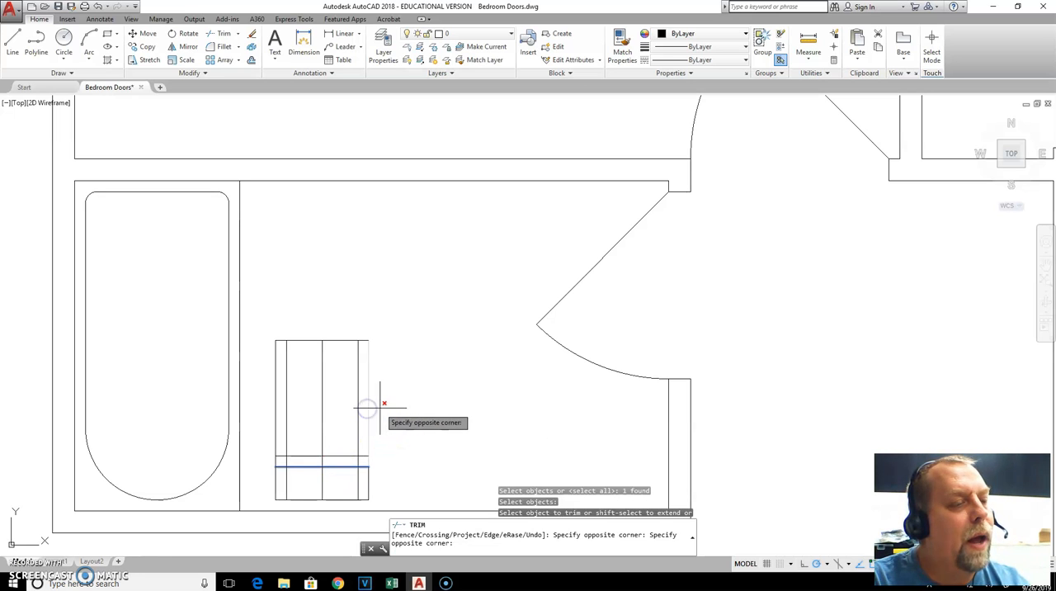
pyautogui.click(371, 407)
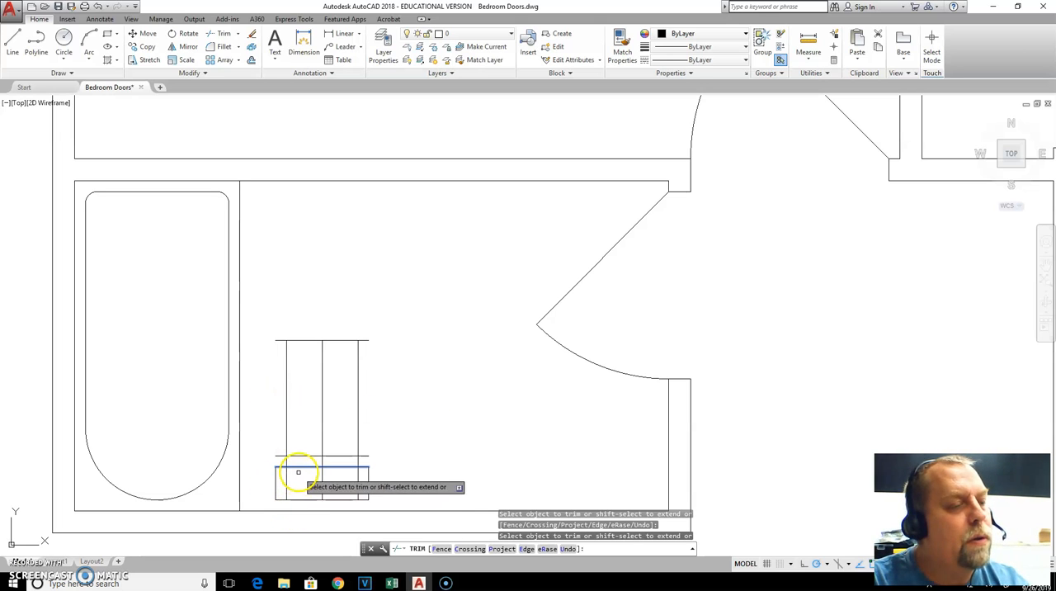
pyautogui.press('Escape')
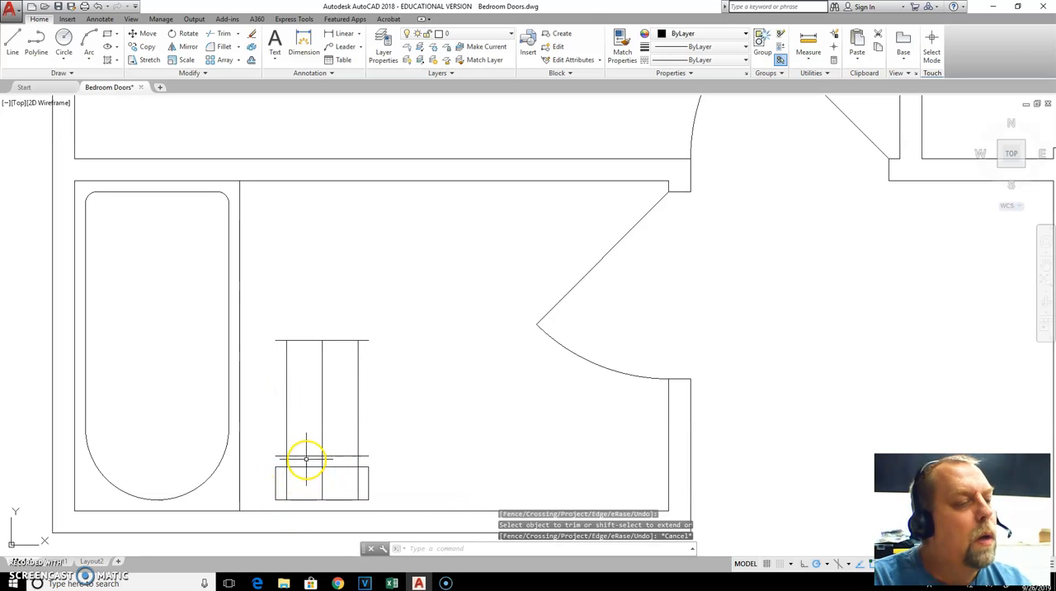
# Stretch the lower ends of the two inner vertical lines up to the horizontal line 2 inches above the tank
pyautogui.click(359, 489)
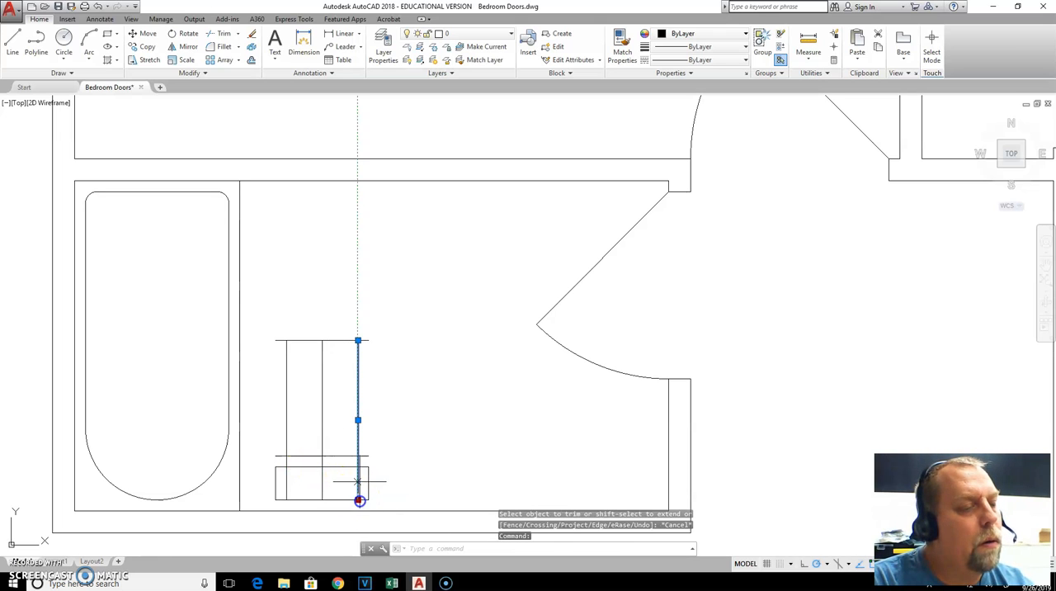
pyautogui.click(359, 500)
pyautogui.click(358, 455)
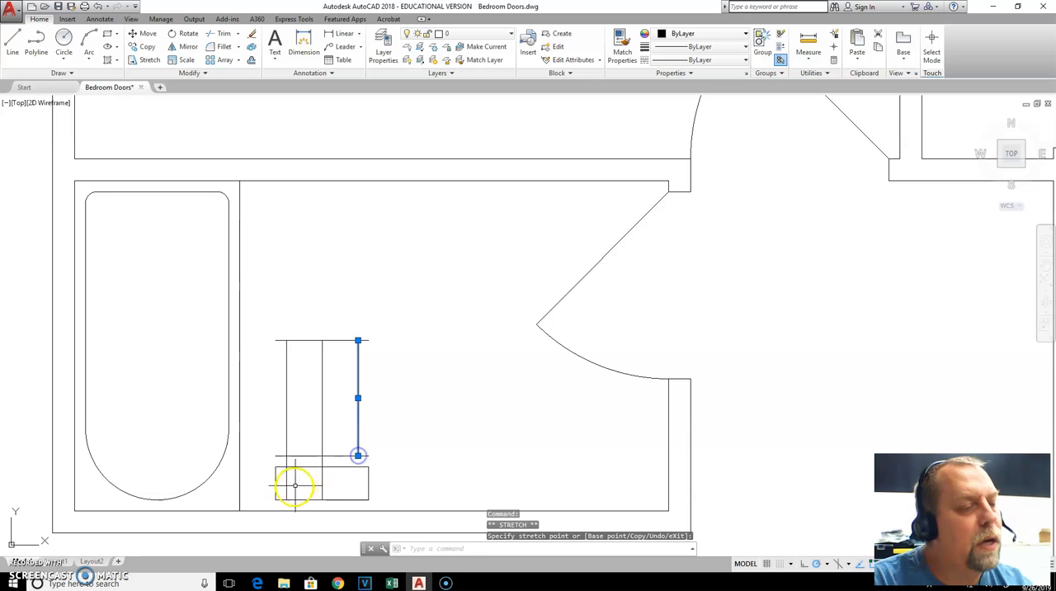
pyautogui.click(287, 487)
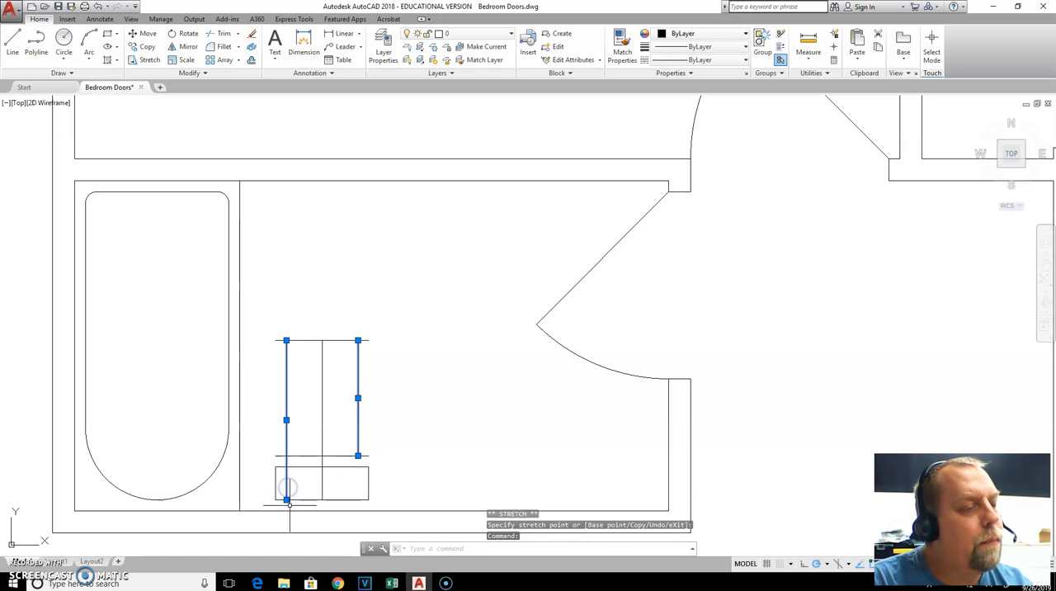
pyautogui.click(287, 501)
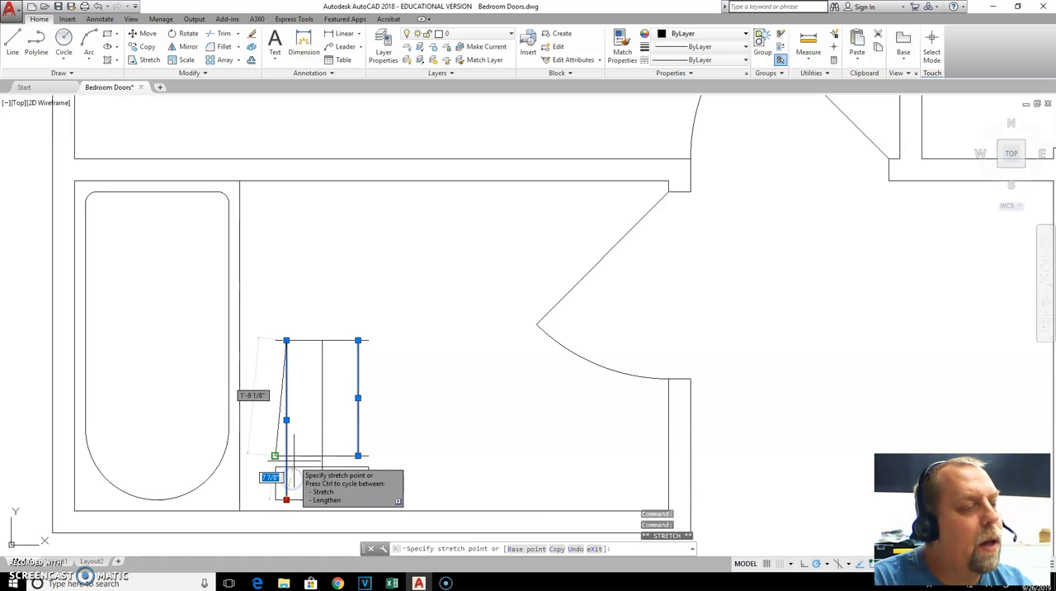
pyautogui.click(287, 454)
pyautogui.press('Escape')
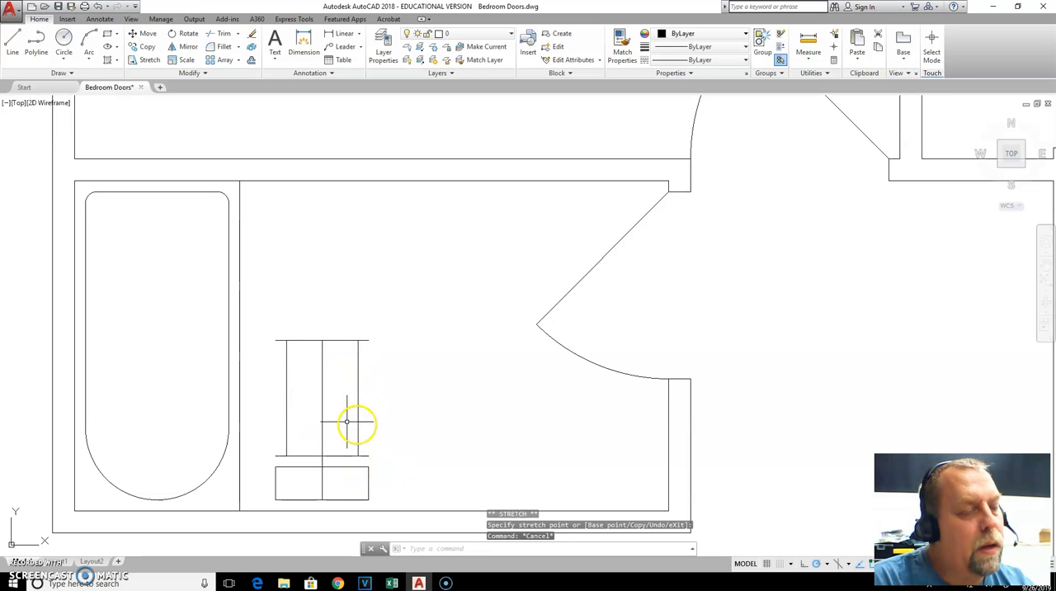
# Stretch the lower end of the toilet's vertical centre line up to the horizontal line 2 inches above the tank
pyautogui.click(333, 474)
pyautogui.click(286, 497)
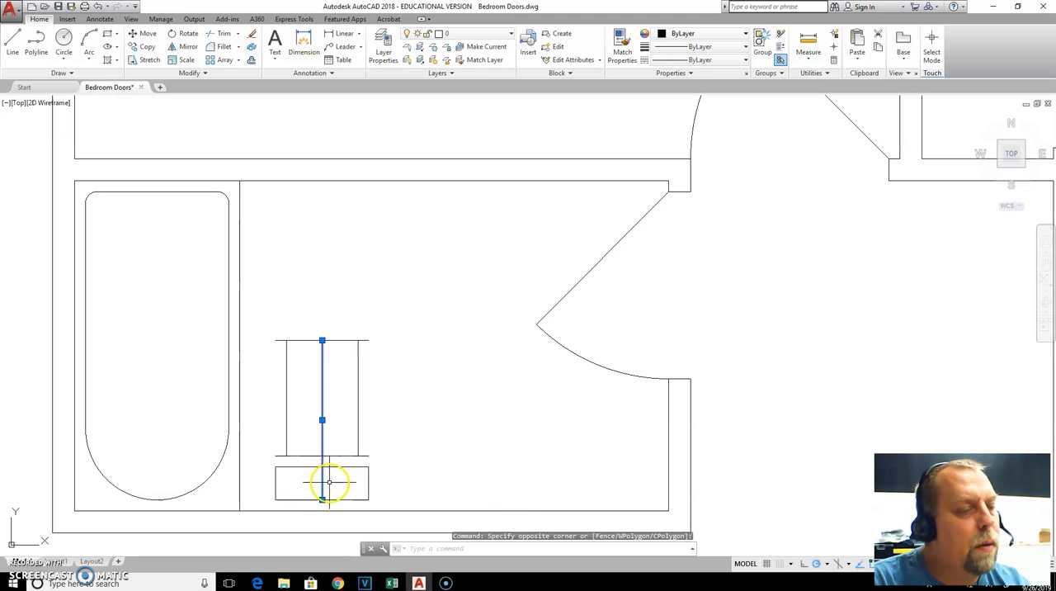
pyautogui.click(321, 500)
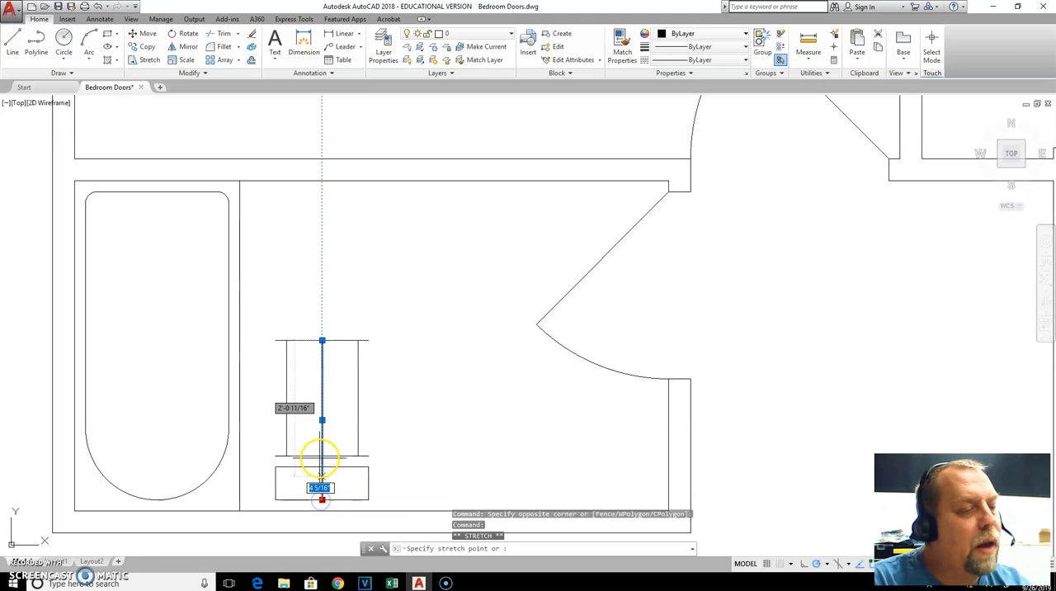
pyautogui.click(321, 455)
pyautogui.press('Escape')
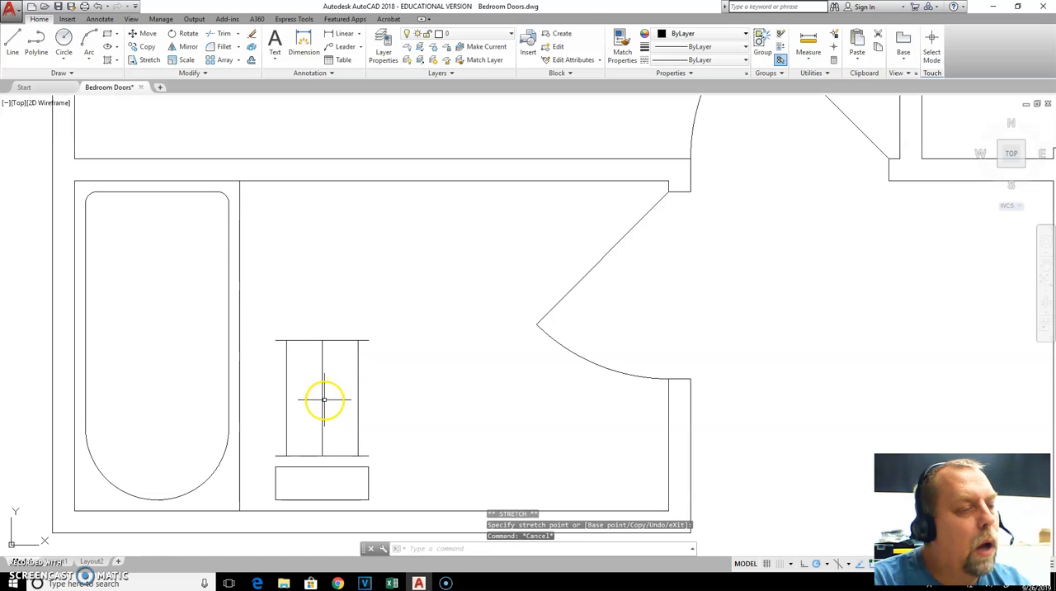
pyautogui.press('Escape')
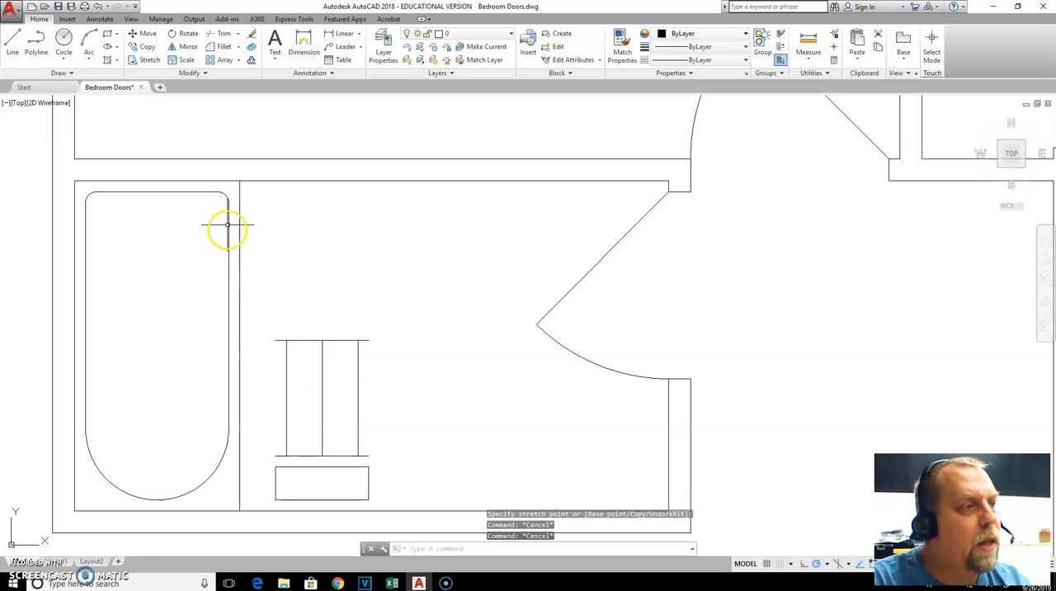
# Draw the toilet bowl as an ellipse centred on the centre line's midpoint, reaching the upper horizontal line and the inner side lines
pyautogui.click(118, 48)
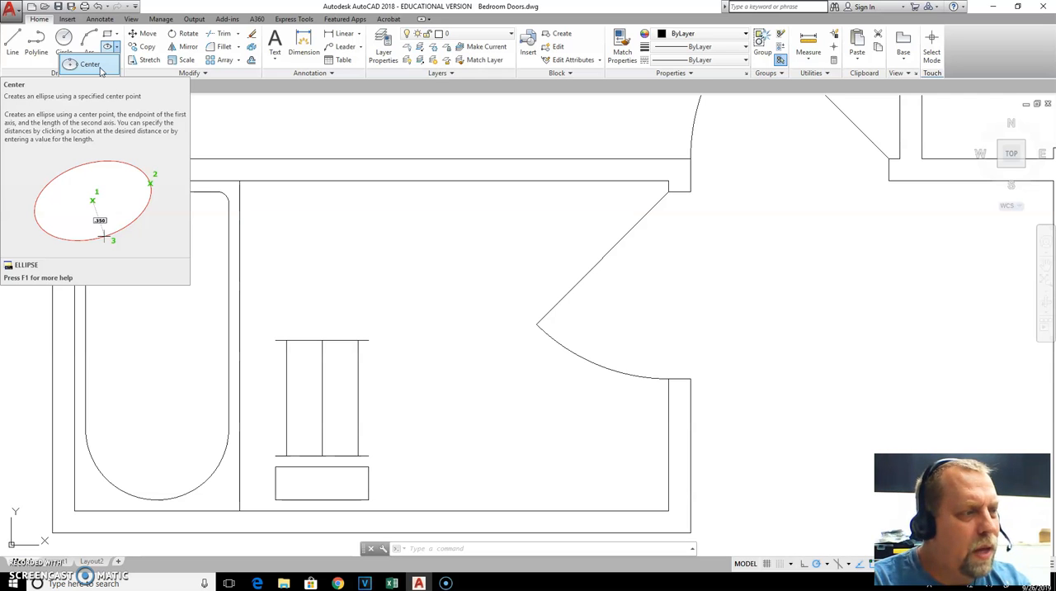
pyautogui.click(107, 47)
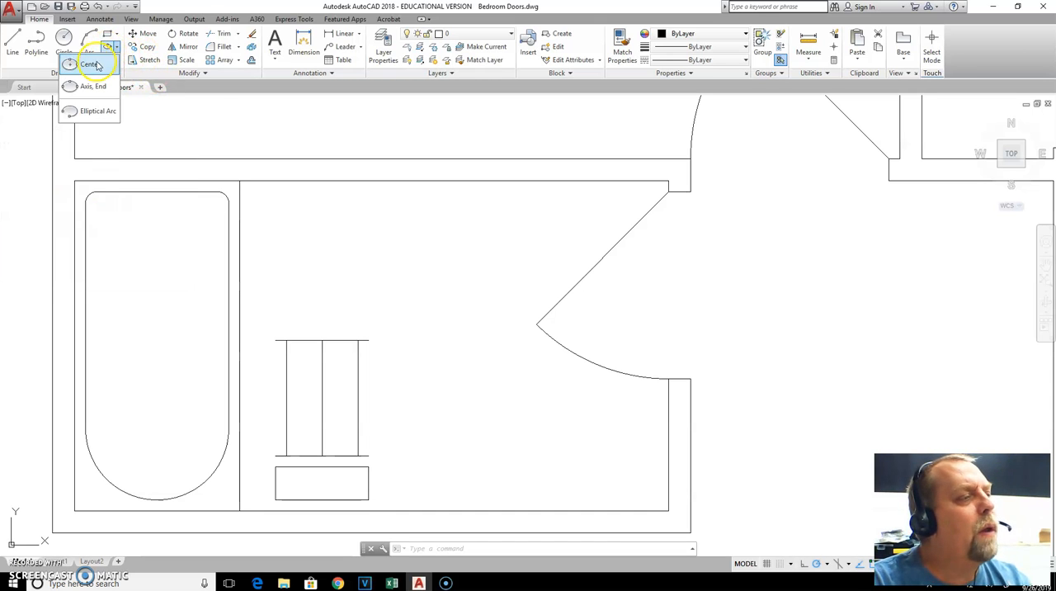
pyautogui.click(92, 65)
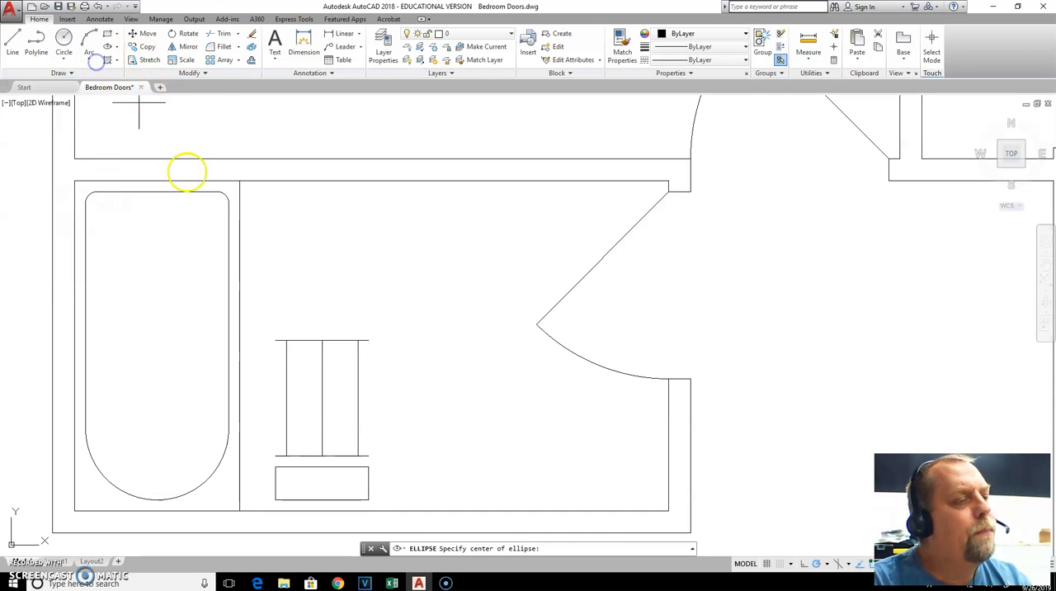
pyautogui.click(322, 399)
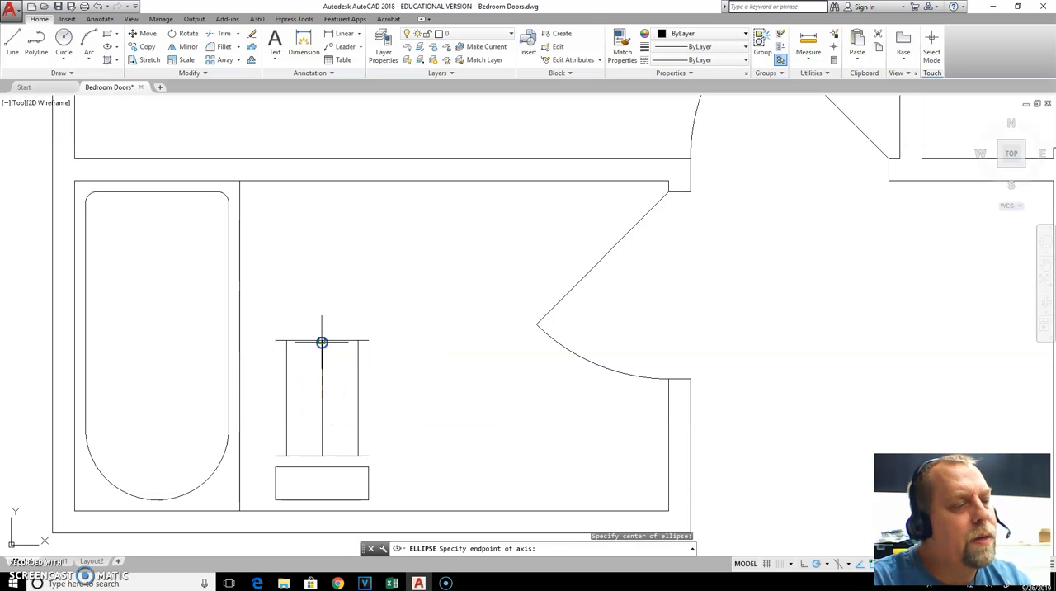
pyautogui.click(321, 340)
pyautogui.click(287, 390)
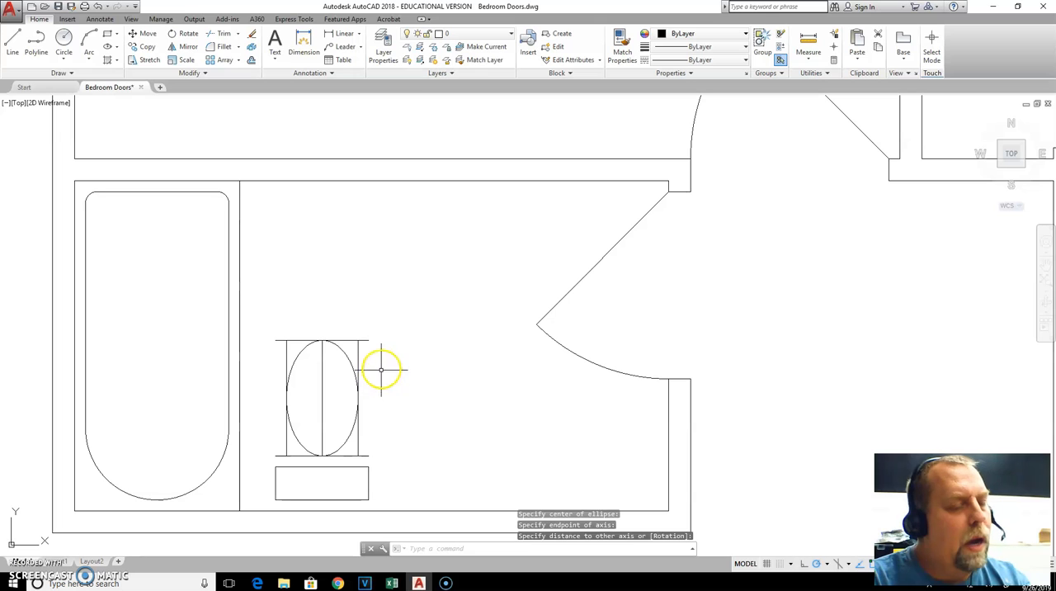
pyautogui.press('Escape')
pyautogui.press('Escape')
pyautogui.click(379, 333)
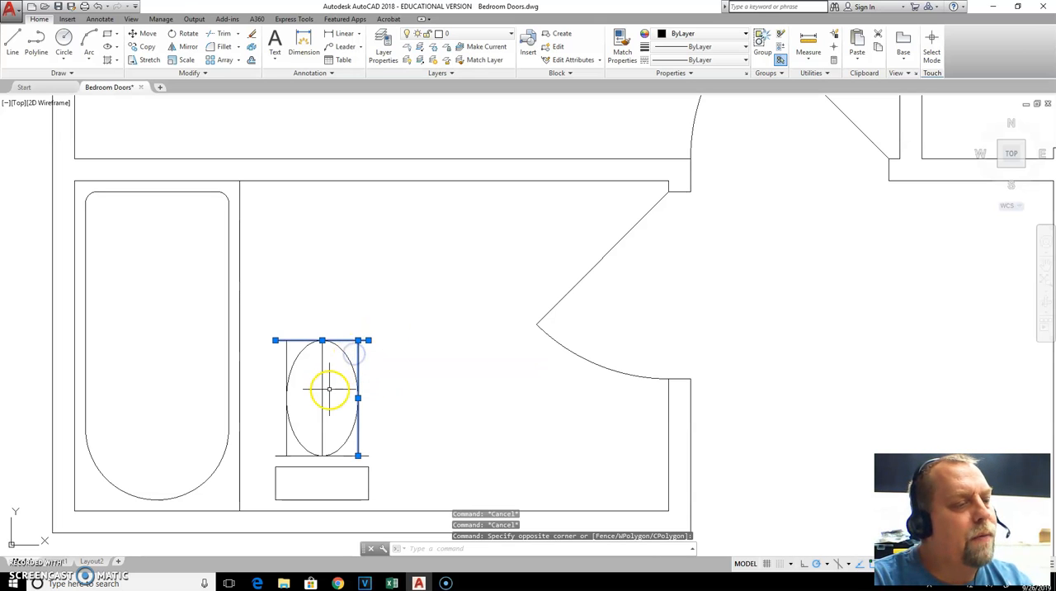
pyautogui.click(317, 414)
pyautogui.click(306, 443)
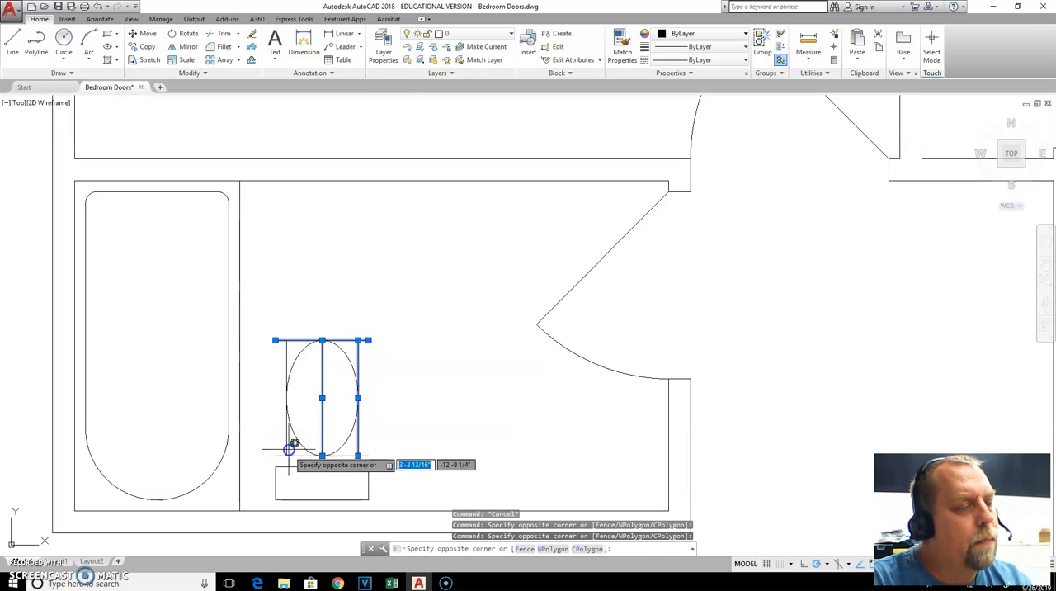
pyautogui.click(278, 467)
pyautogui.press('Escape')
# Erase the construction lines around and through the toilet bowl, keeping only the ellipse and the tank rectangle
pyautogui.click(290, 446)
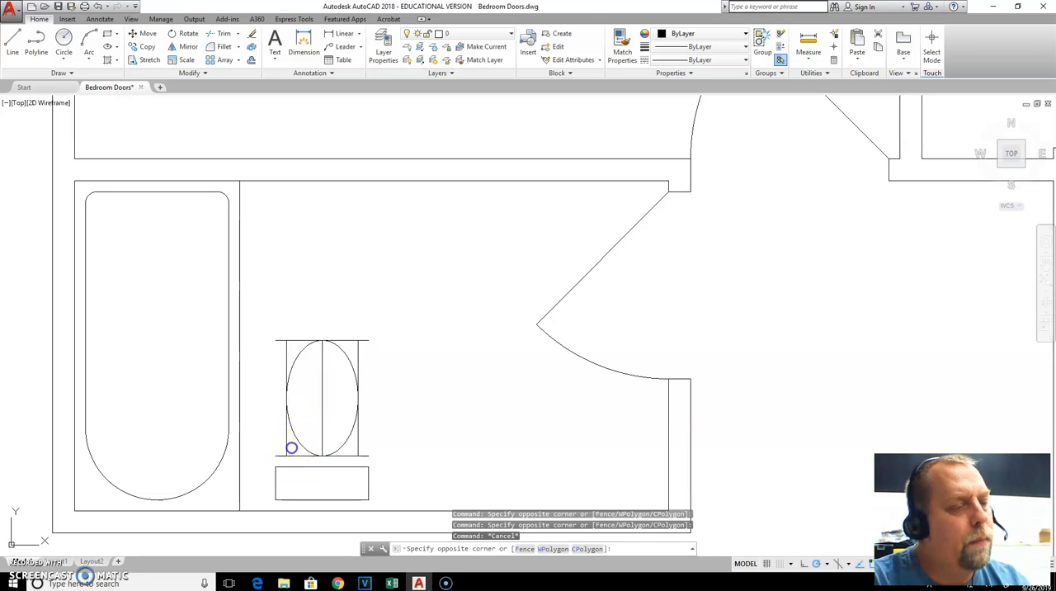
pyautogui.click(278, 460)
pyautogui.press('Delete')
pyautogui.click(337, 379)
pyautogui.click(310, 403)
pyautogui.press('Delete')
pyautogui.click(380, 330)
pyautogui.click(360, 343)
pyautogui.press('Delete')
pyautogui.click(358, 343)
pyautogui.press('Delete')
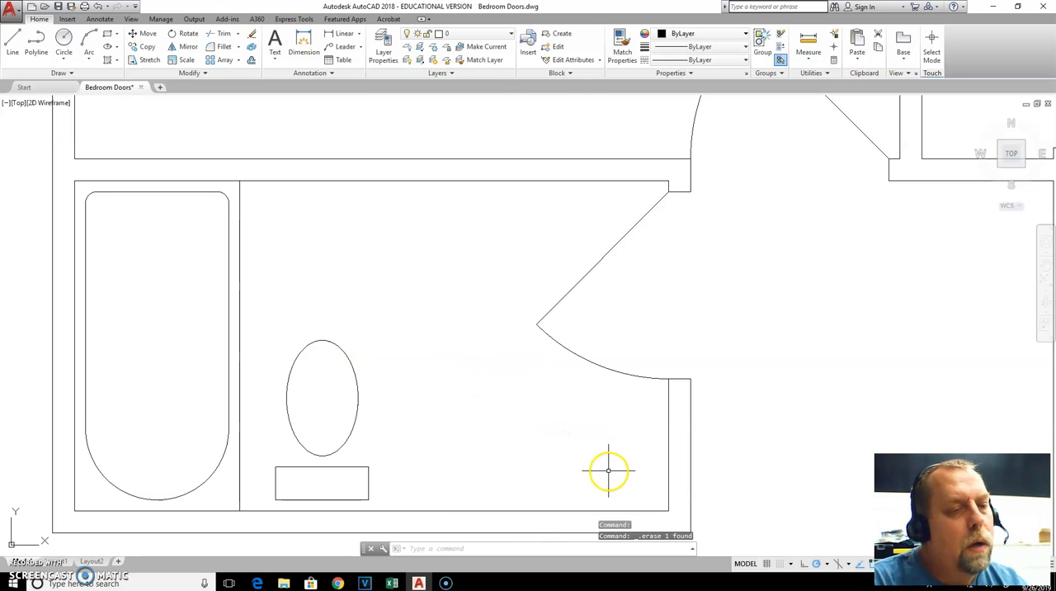
pyautogui.press('Escape')
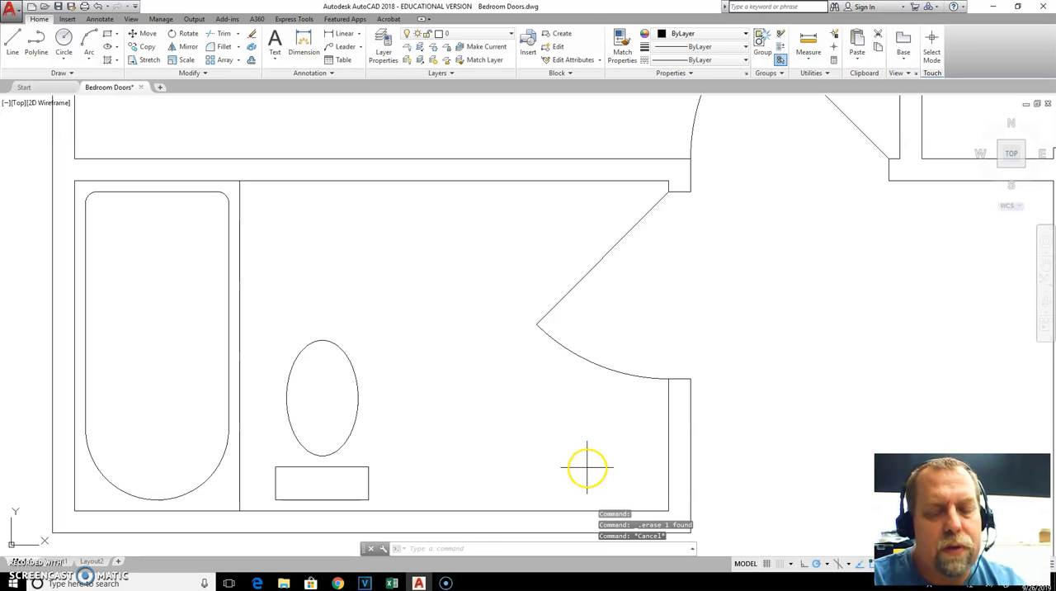
# Offset the bathroom's inner wall line below the door 24 inches into the room
pyautogui.write('o')
pyautogui.press('Return')
pyautogui.write('24')
pyautogui.press('Return')
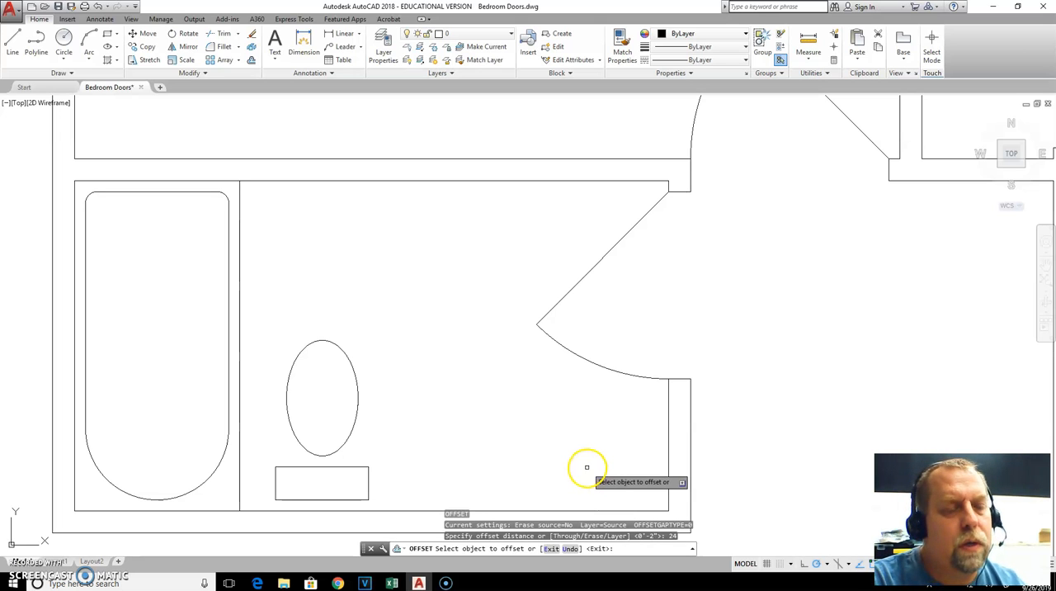
pyautogui.click(669, 423)
pyautogui.click(627, 430)
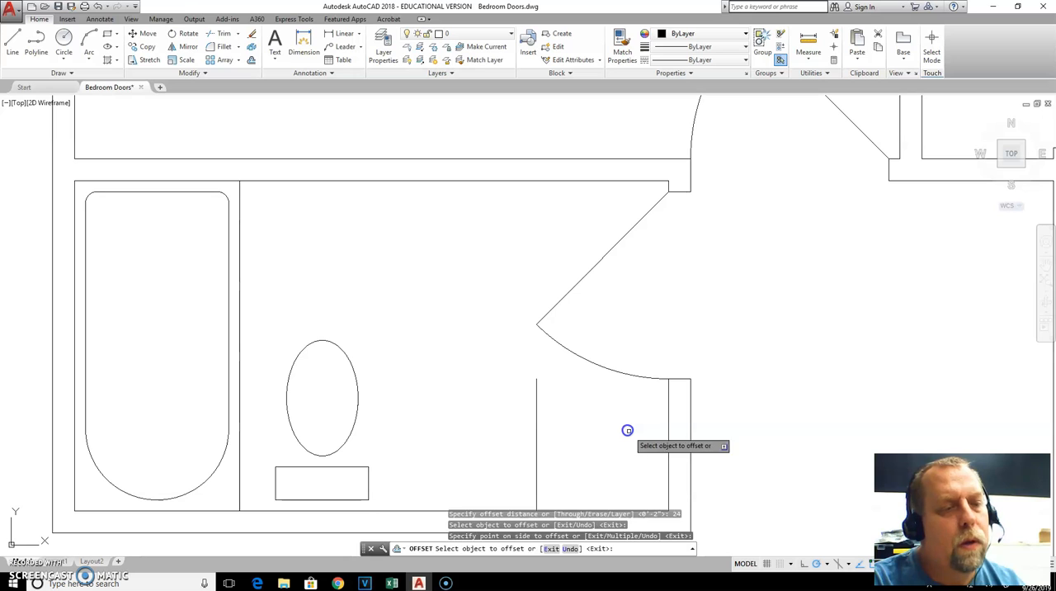
pyautogui.press('Escape')
# Draw a horizontal line from the upper end of the offset line to the wall corner at the door opening
pyautogui.write('l')
pyautogui.press('Return')
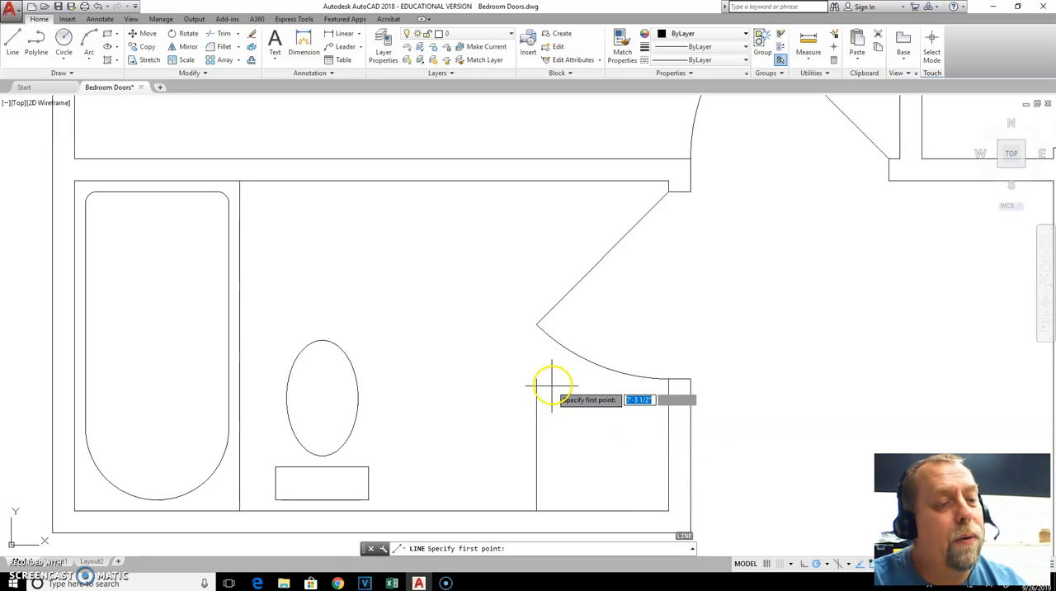
pyautogui.click(538, 380)
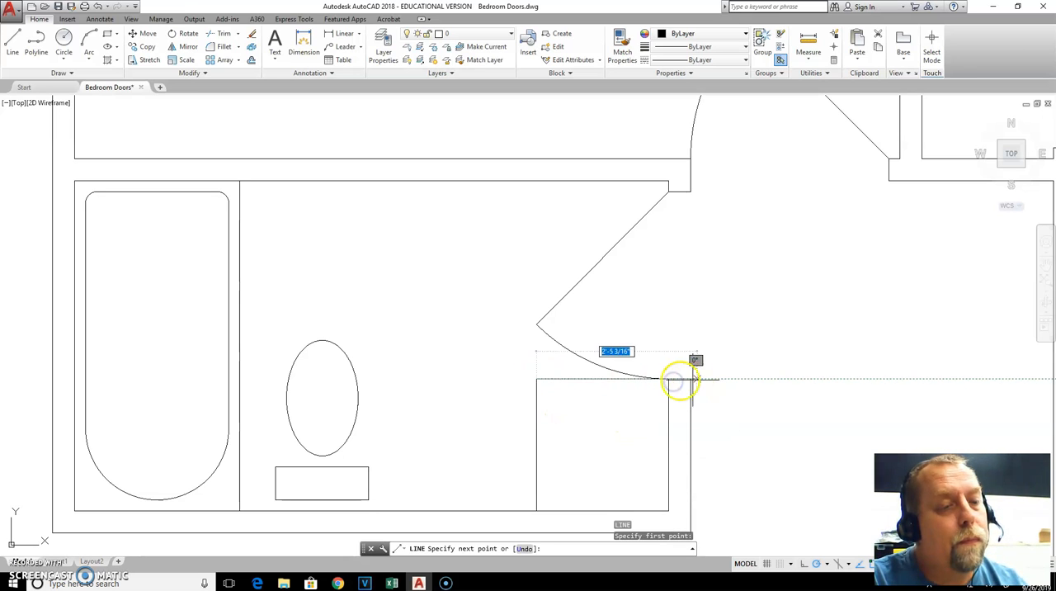
pyautogui.click(667, 379)
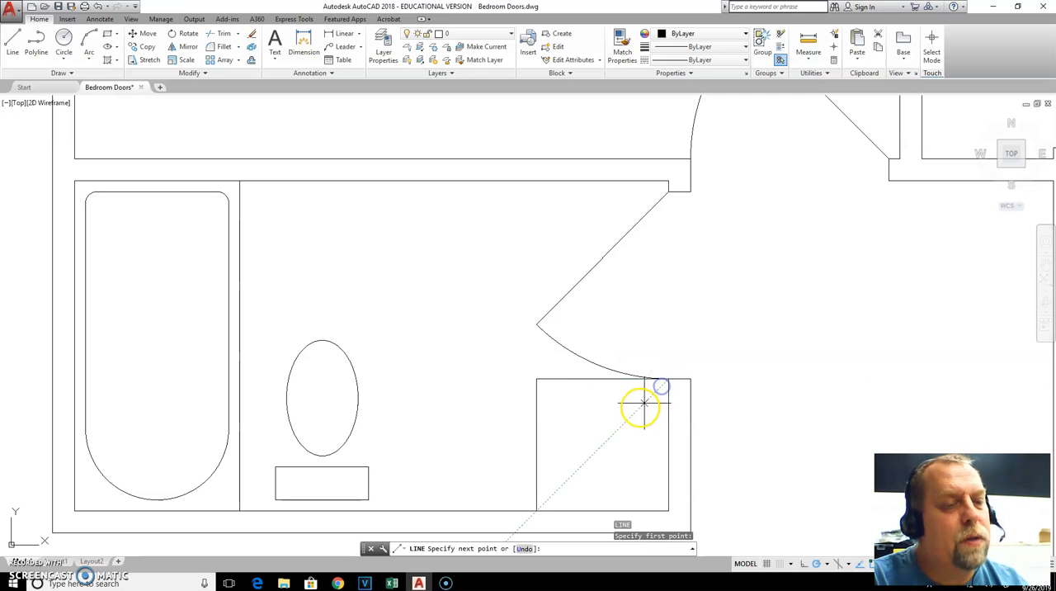
pyautogui.press('Escape')
# Draw a diagonal line across the corner square, from the wall corner at the door to the offset line's lower end
pyautogui.press('Return')
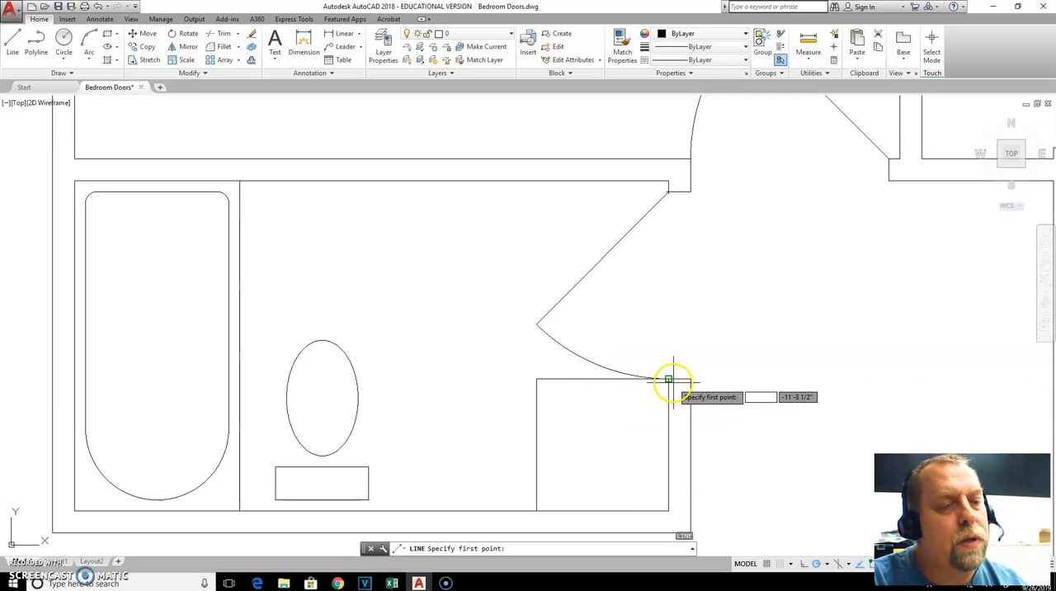
pyautogui.click(667, 380)
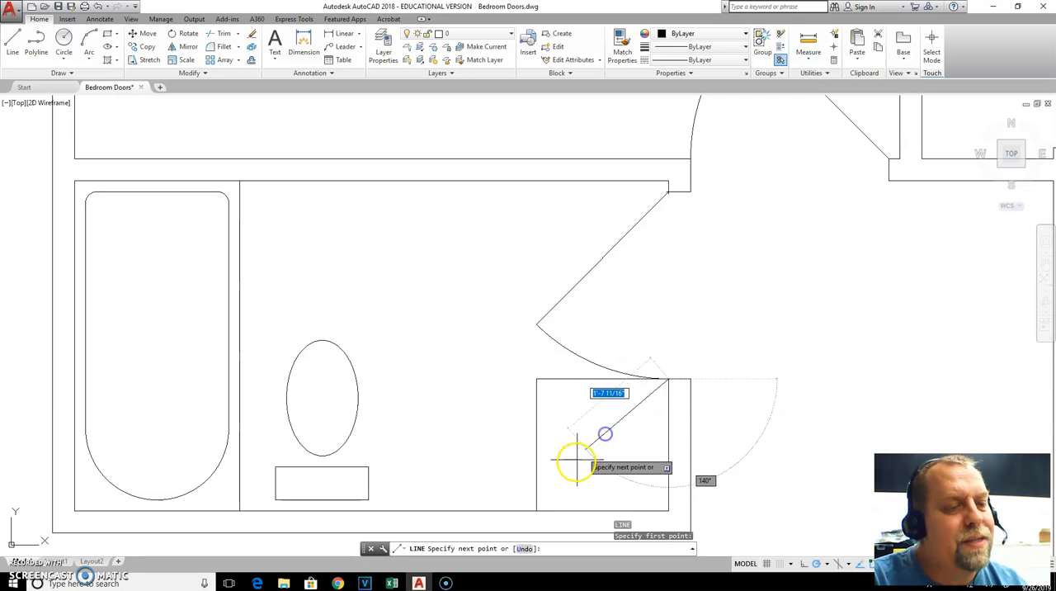
pyautogui.click(536, 510)
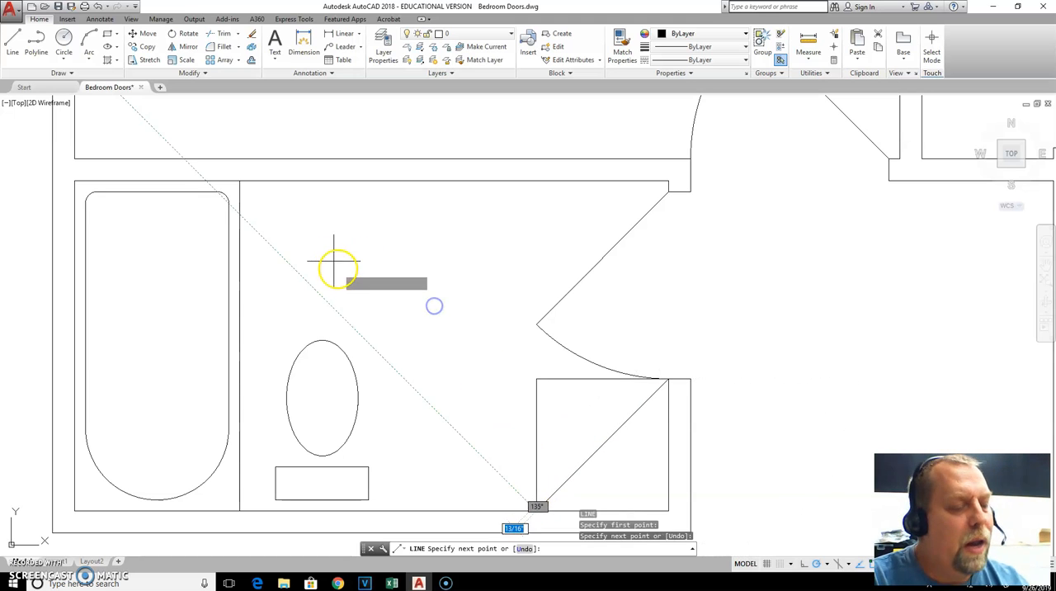
pyautogui.press('Escape')
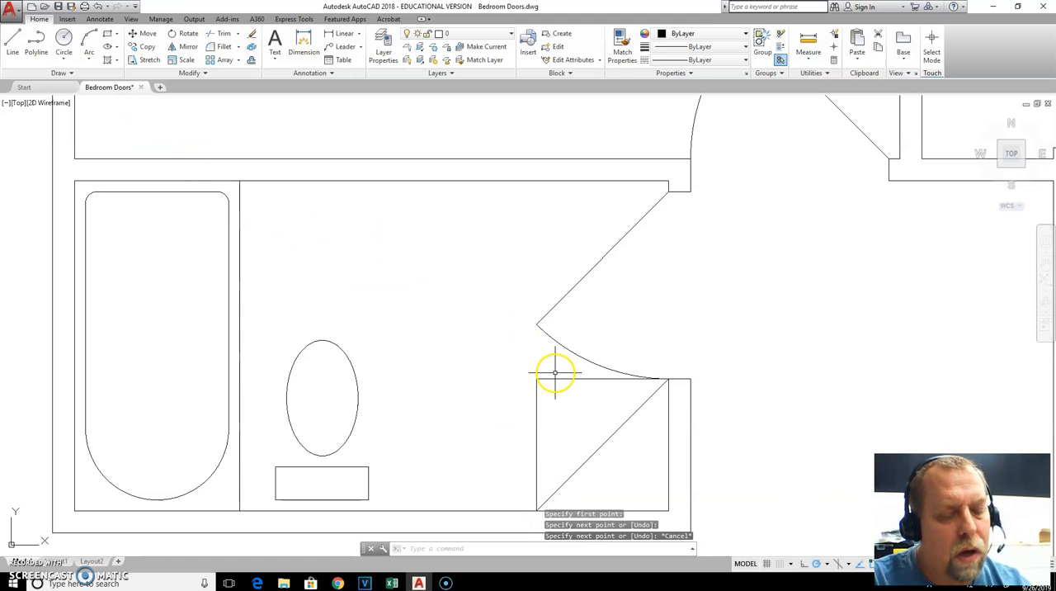
pyautogui.write('o')
pyautogui.press('Return')
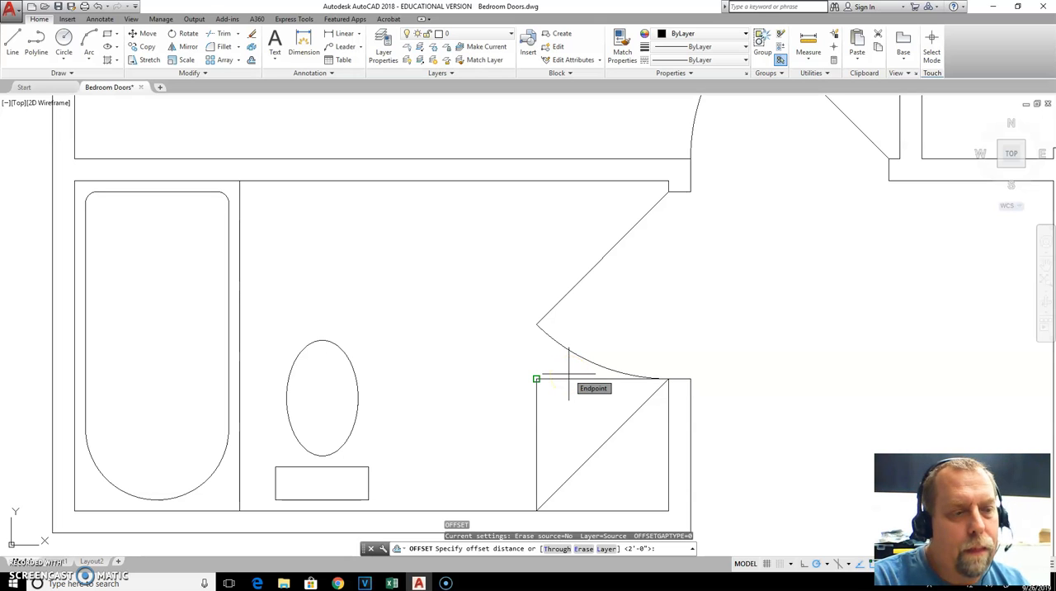
pyautogui.press('Escape')
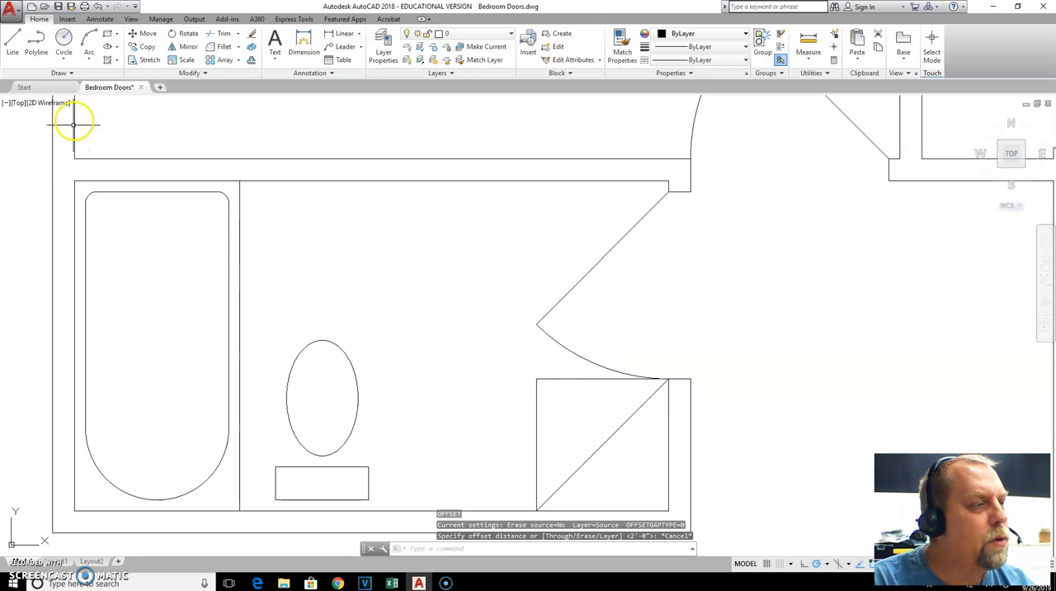
# Draw a circle with a radius of about 7 inches, centred on the midpoint of the corner square's diagonal
pyautogui.click(63, 41)
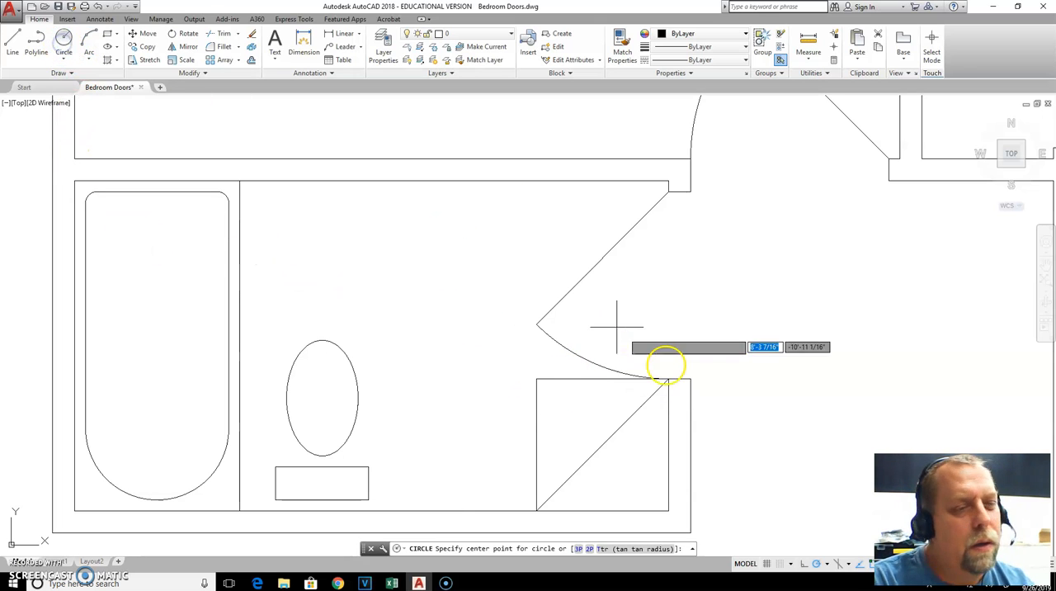
pyautogui.click(602, 446)
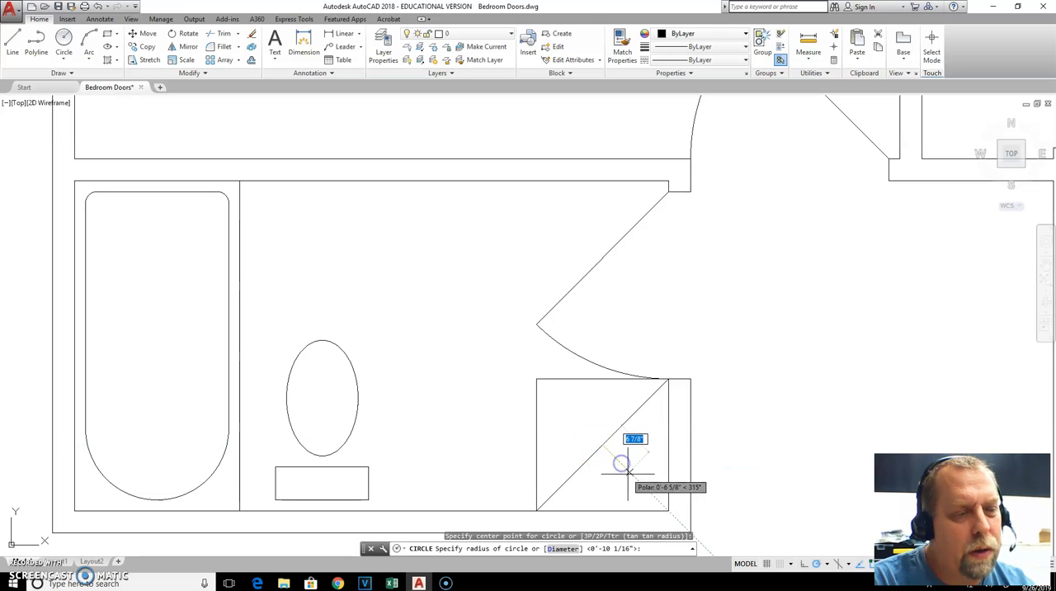
pyautogui.click(625, 475)
pyautogui.press('Escape')
# Erase the diagonal construction line crossing the circle in the corner square
pyautogui.click(609, 448)
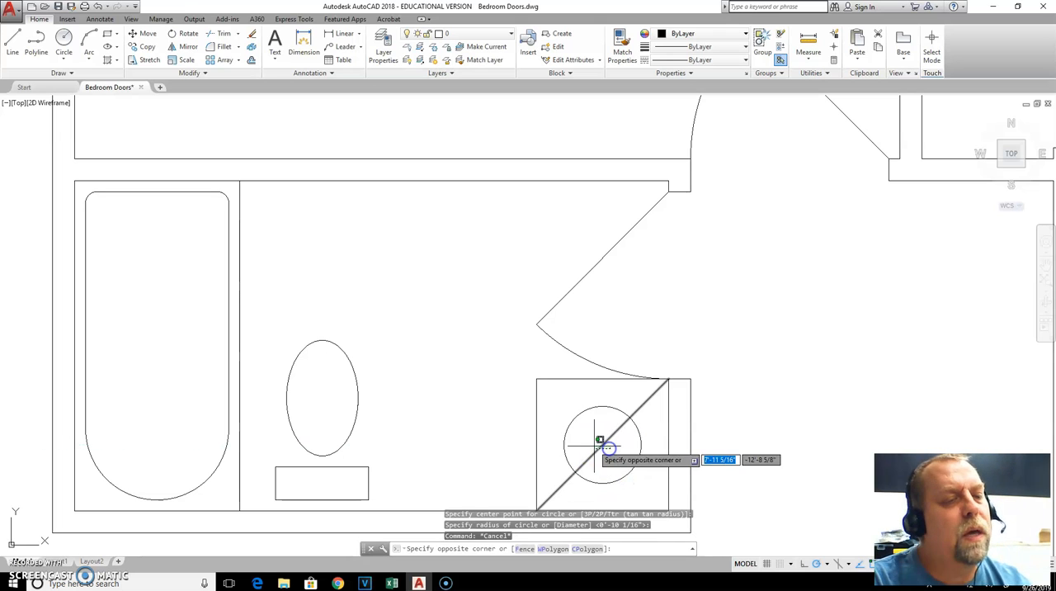
pyautogui.click(594, 446)
pyautogui.press('Delete')
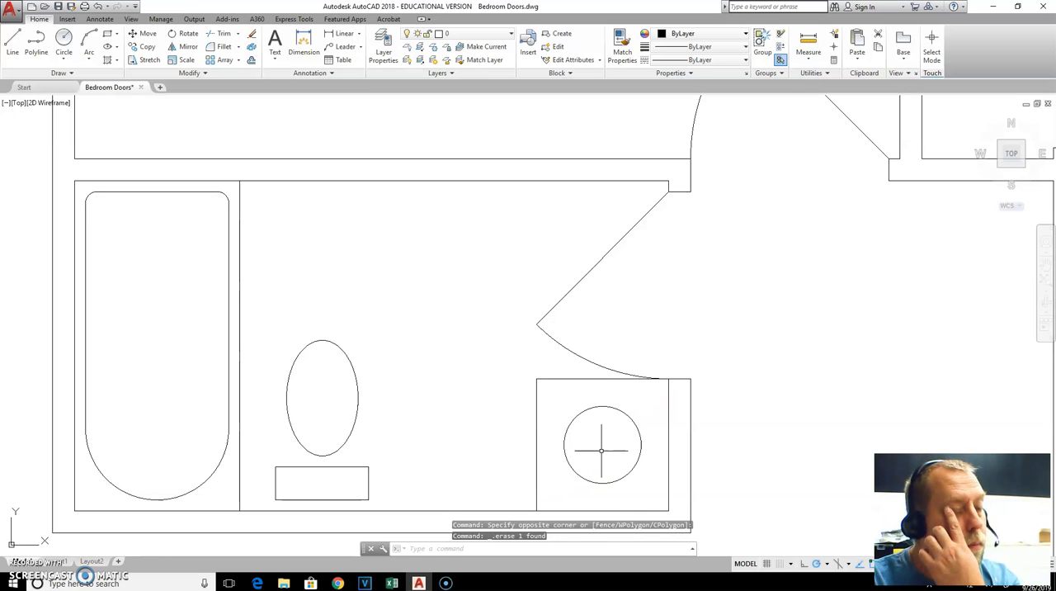